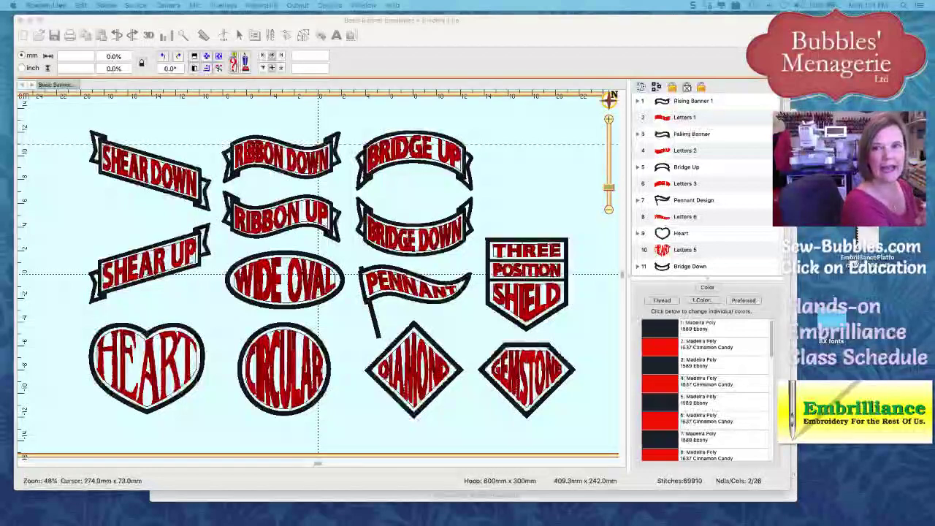
# Open the publish-as-collection form and close it without publishing
pyautogui.scroll(-1, 701, 183)
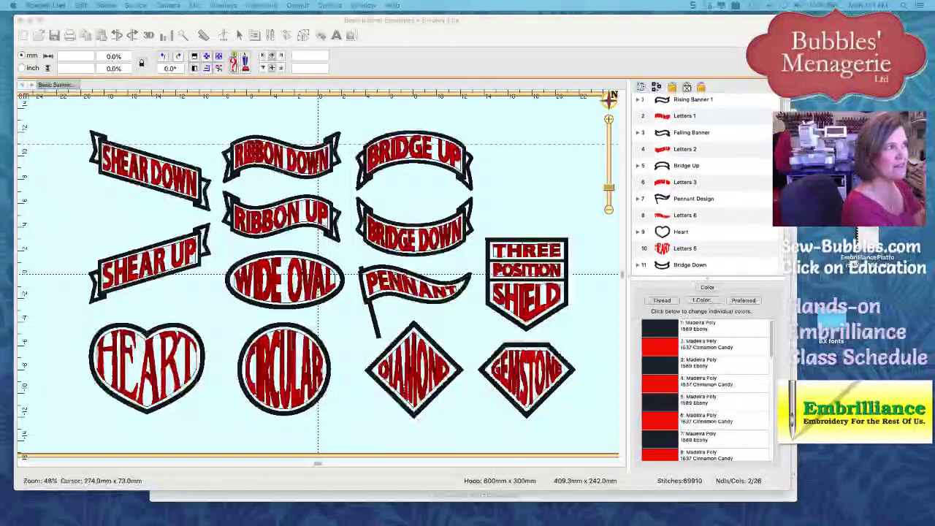
pyautogui.scroll(-1, 701, 183)
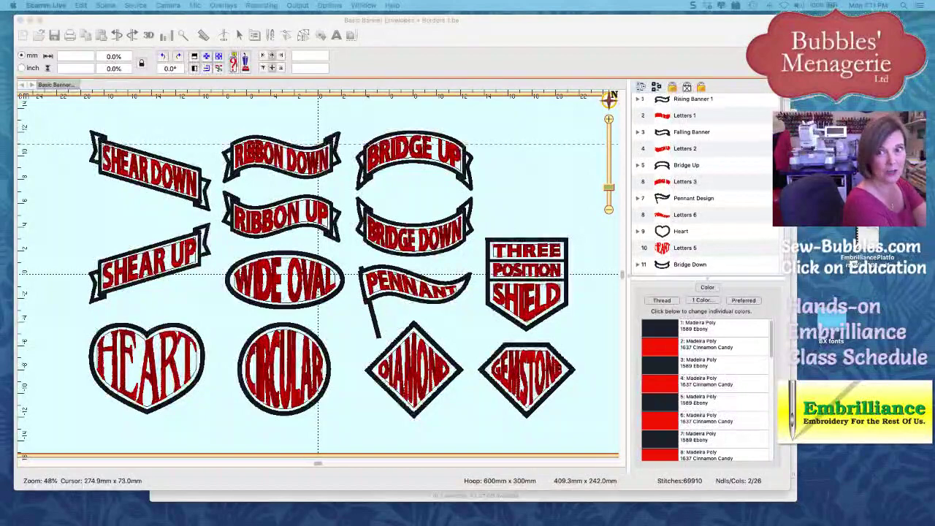
pyautogui.scroll(-1, 701, 183)
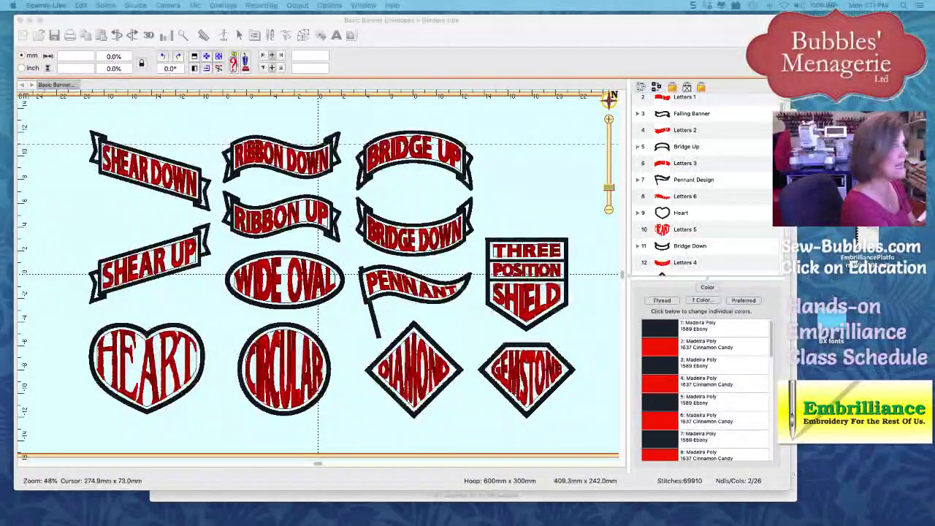
pyautogui.click(236, 35)
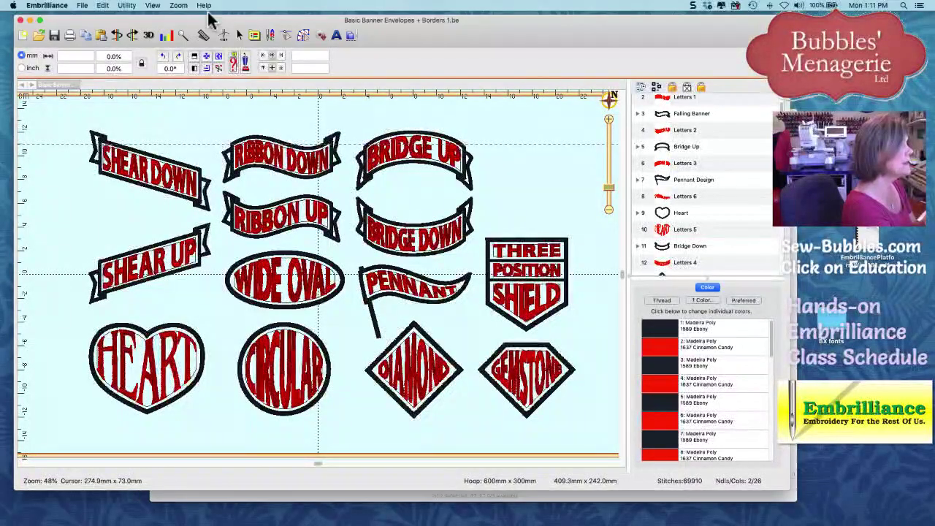
pyautogui.click(305, 37)
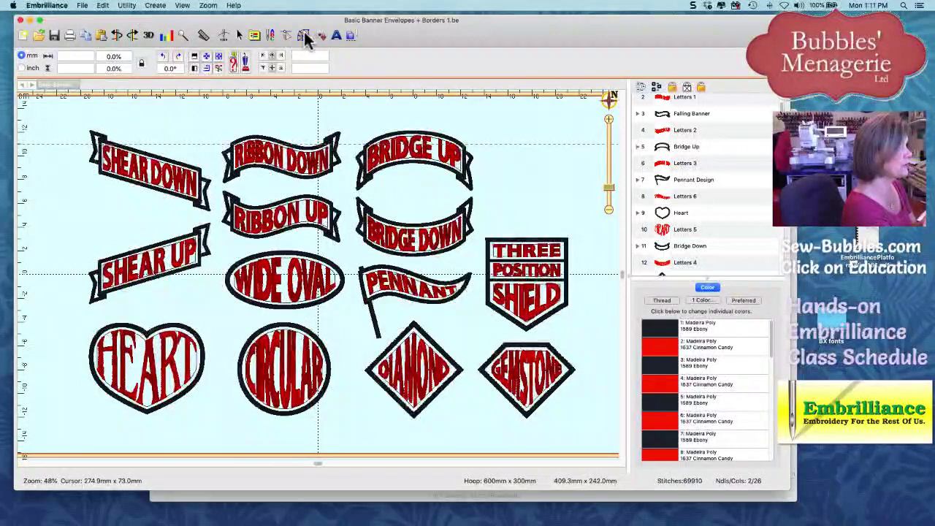
pyautogui.click(155, 5)
pyautogui.moveTo(164, 38)
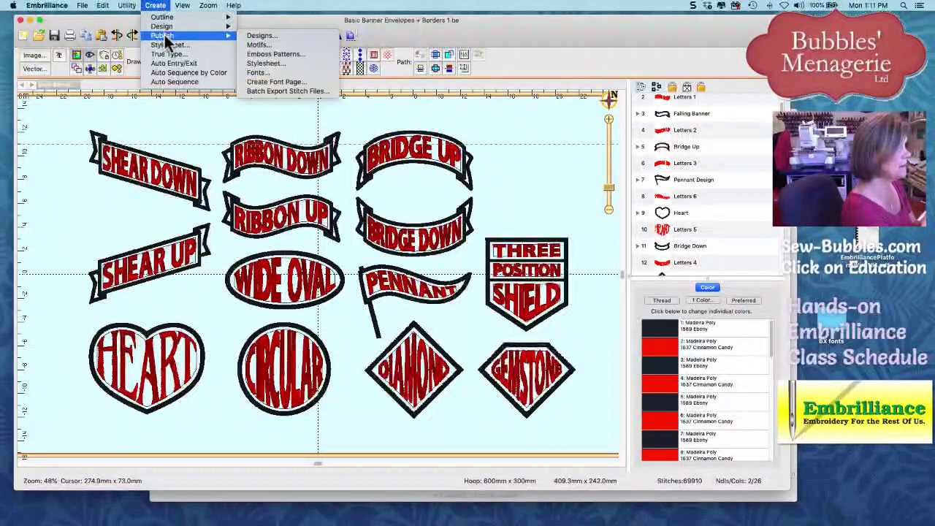
pyautogui.click(257, 34)
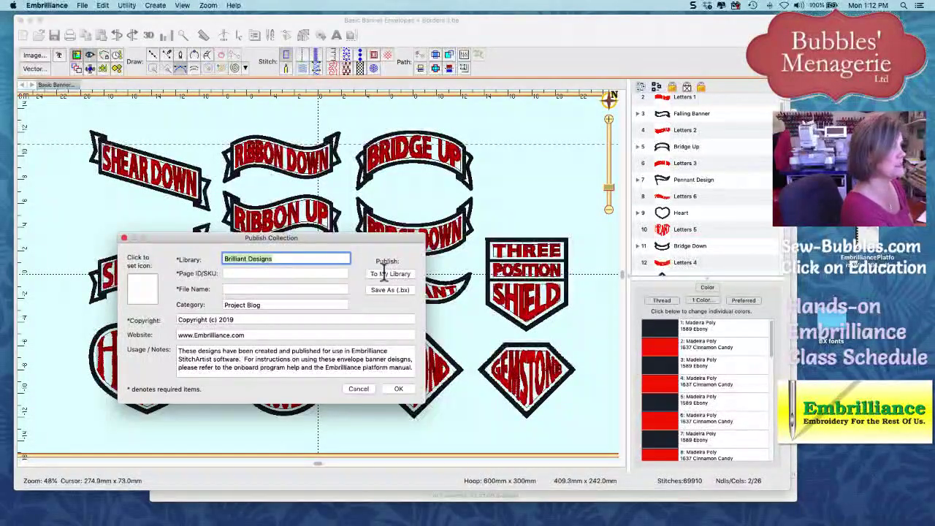
pyautogui.click(357, 391)
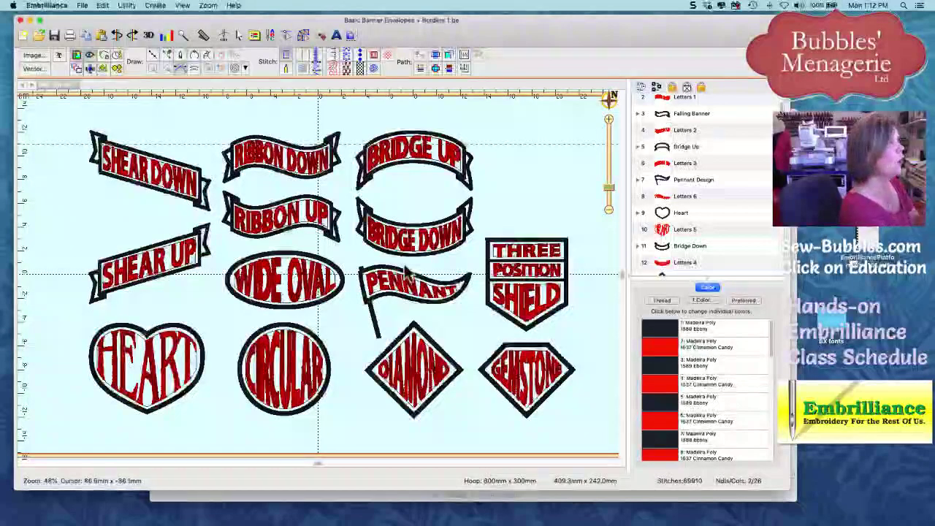
# Create the new Untitled 2 page and add the Gemstone envelope from the Banners catalog
pyautogui.click(23, 36)
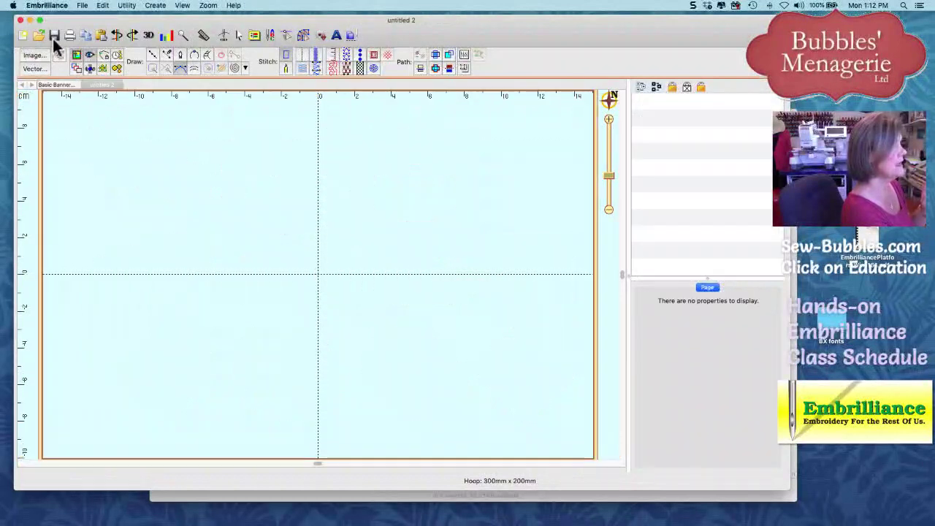
pyautogui.click(319, 38)
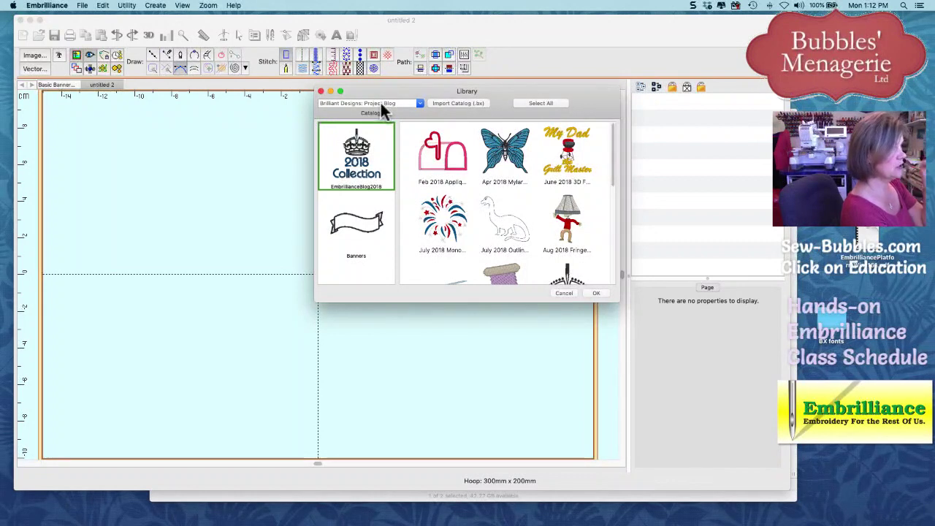
pyautogui.click(376, 223)
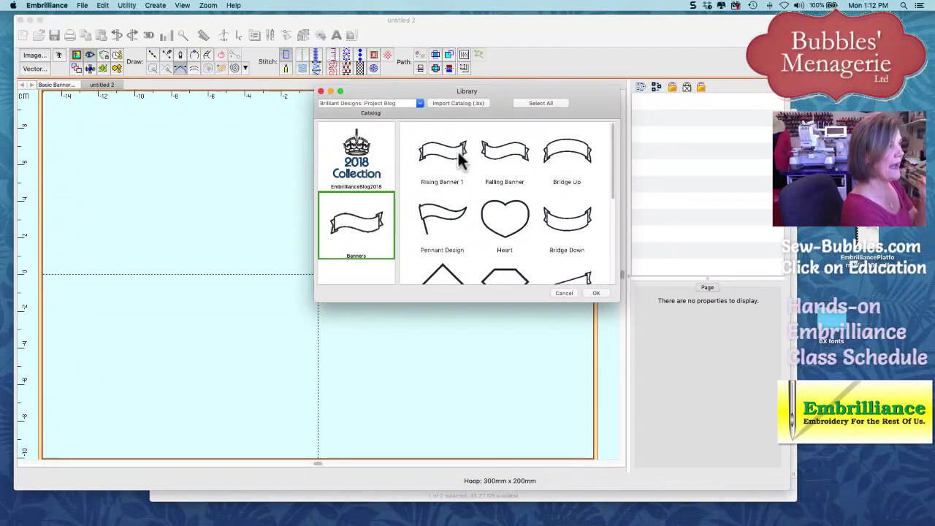
pyautogui.moveTo(614, 205); pyautogui.dragTo(611, 242)
pyautogui.click(507, 208)
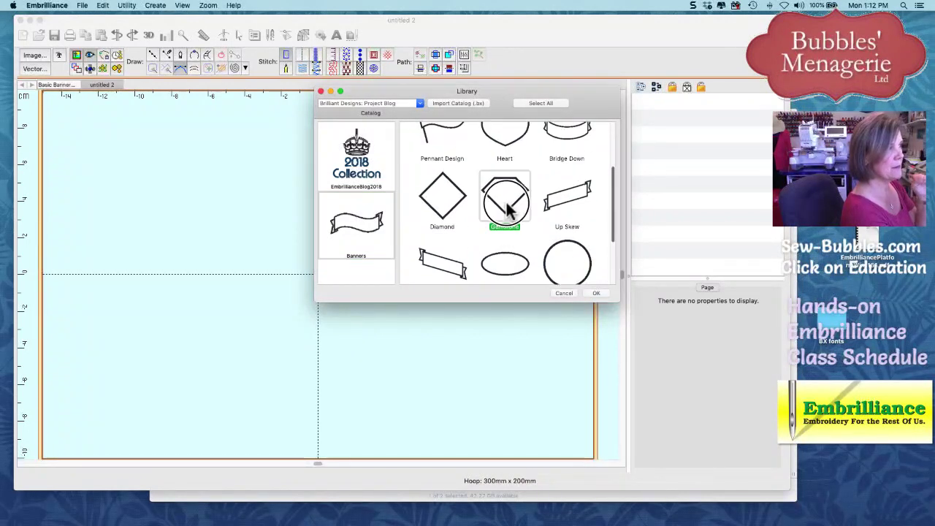
pyautogui.click(597, 294)
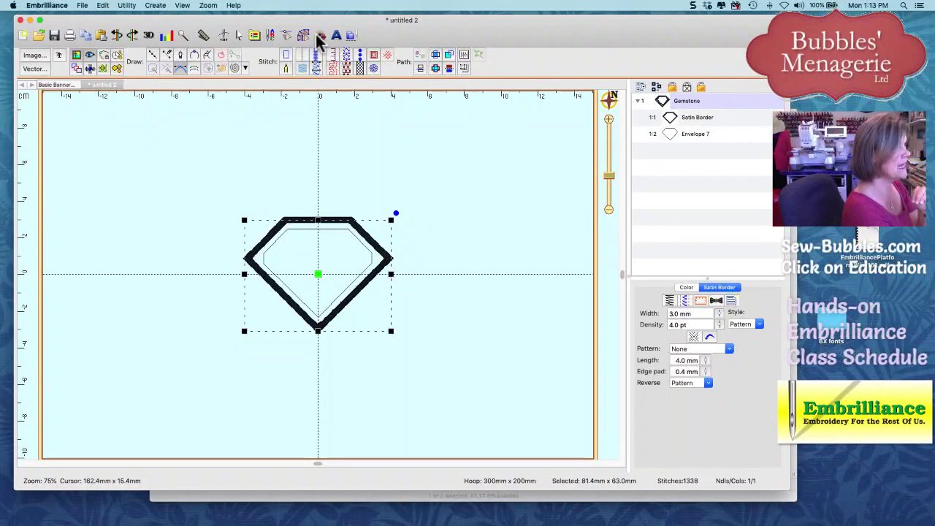
pyautogui.click(316, 34)
# Add the Rising Banner 1 envelope from the Banners catalog to the page
pyautogui.click(371, 219)
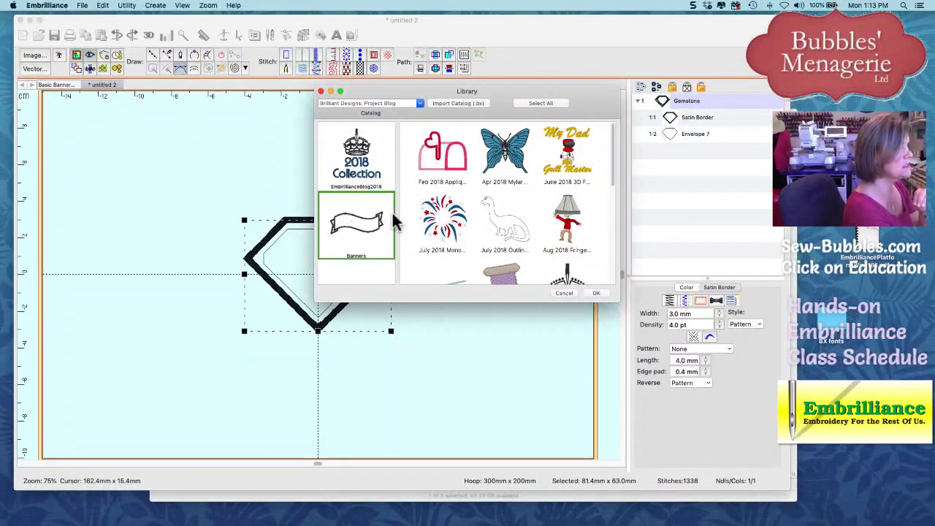
pyautogui.click(463, 163)
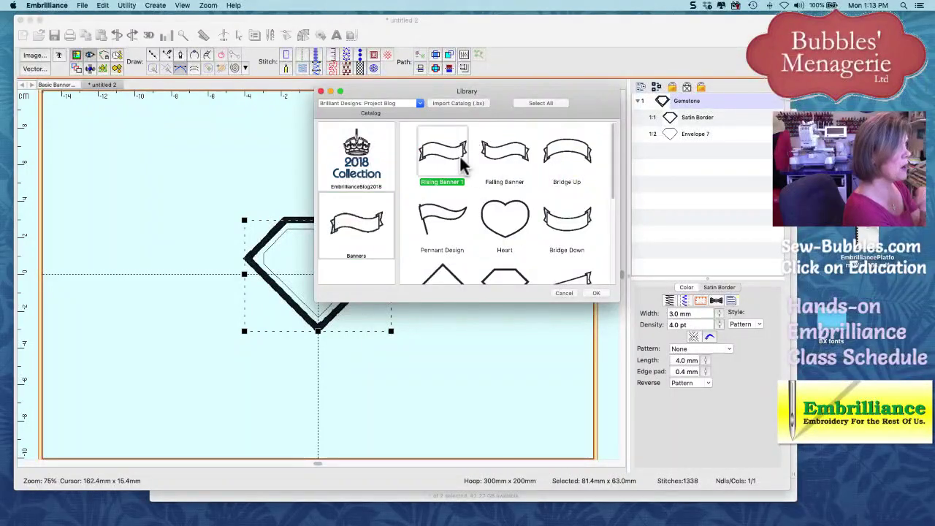
pyautogui.click(593, 294)
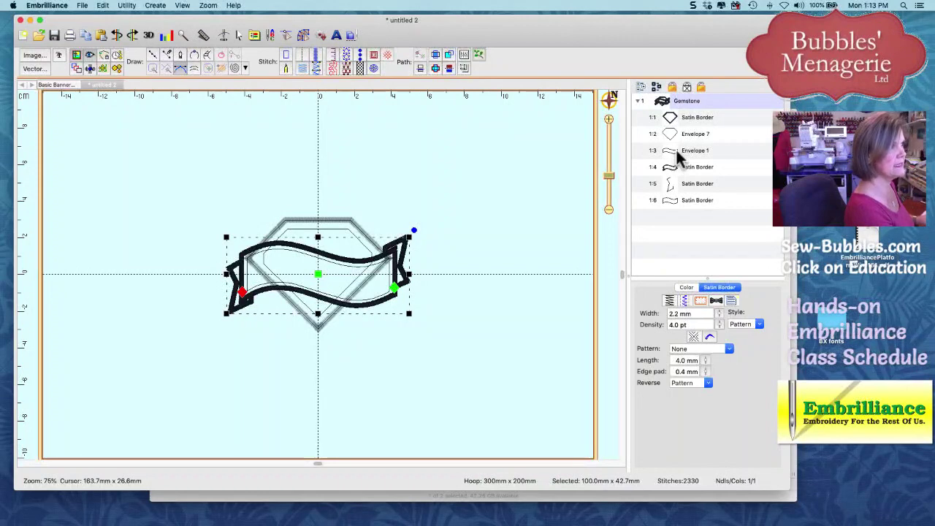
# Select all the banner's parts and drag it up-left, clear of the gemstone
pyautogui.click(677, 153)
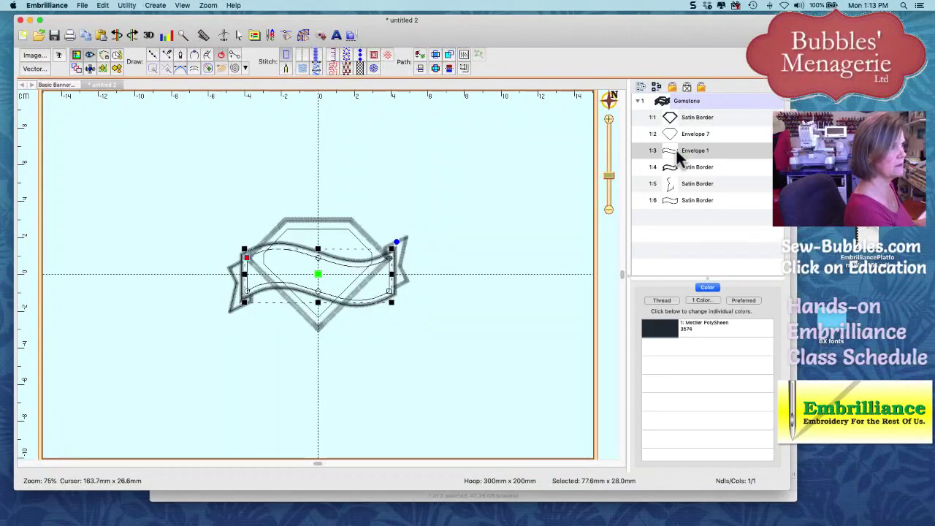
pyautogui.keyDown('shift'); pyautogui.click(681, 200); pyautogui.keyUp('shift')
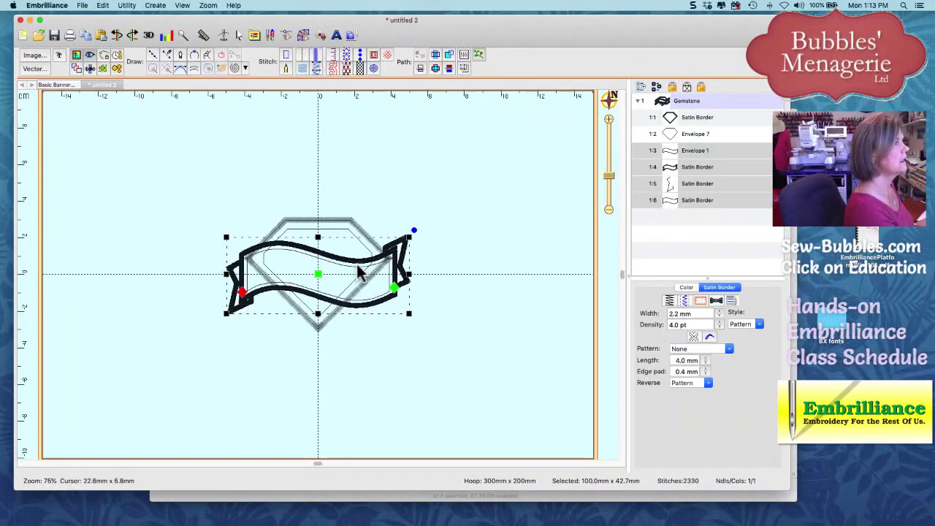
pyautogui.moveTo(324, 276); pyautogui.dragTo(197, 168)
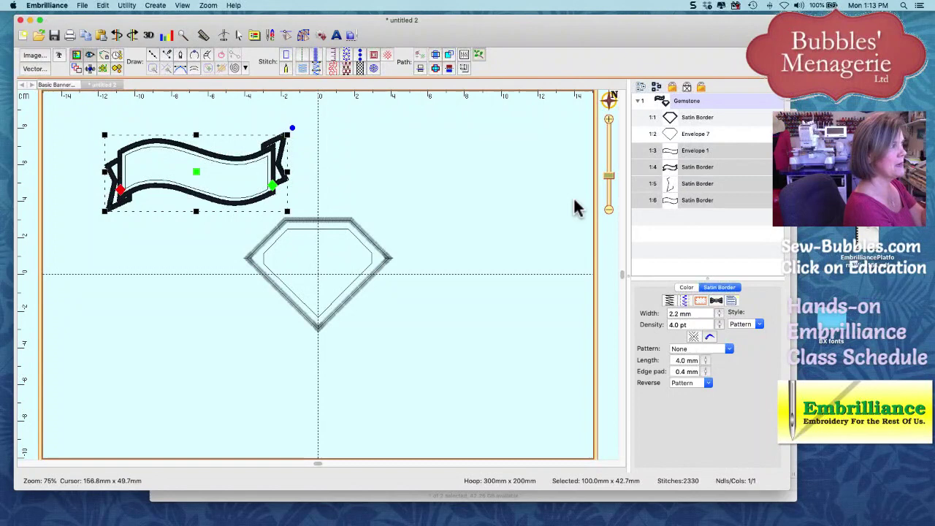
pyautogui.click(463, 246)
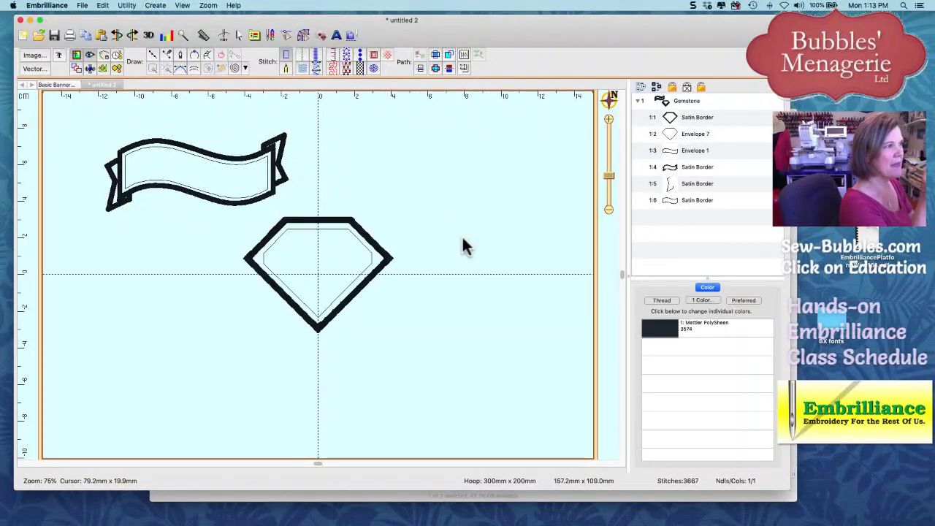
pyautogui.click(339, 36)
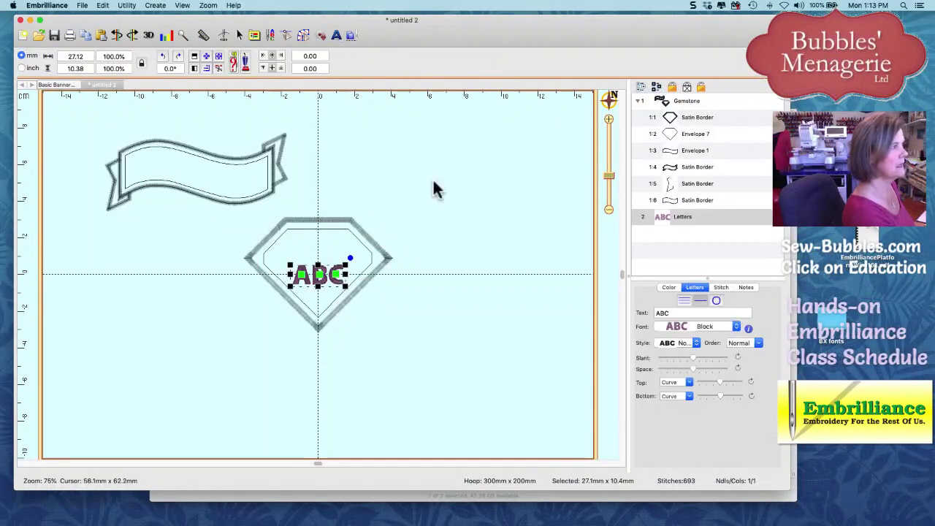
# Rename the new lettering object to LISA
pyautogui.click(682, 218)
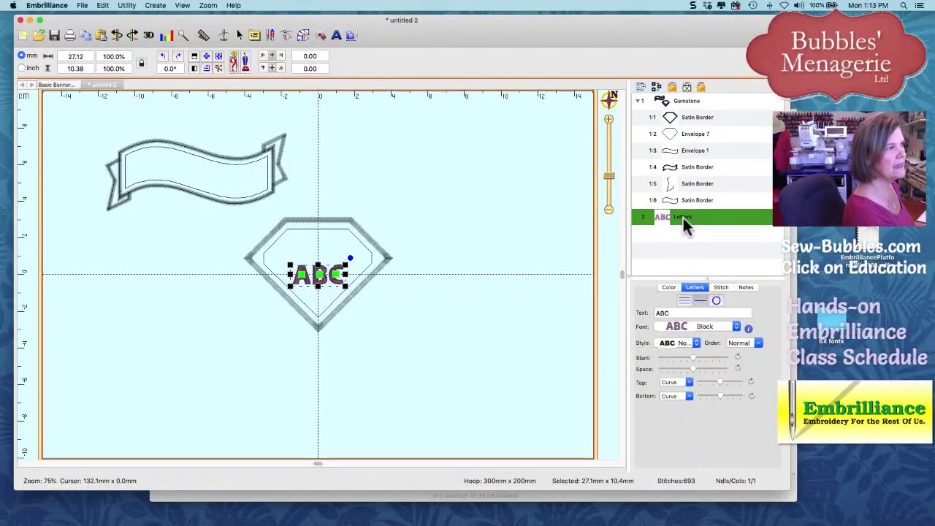
pyautogui.click(683, 217)
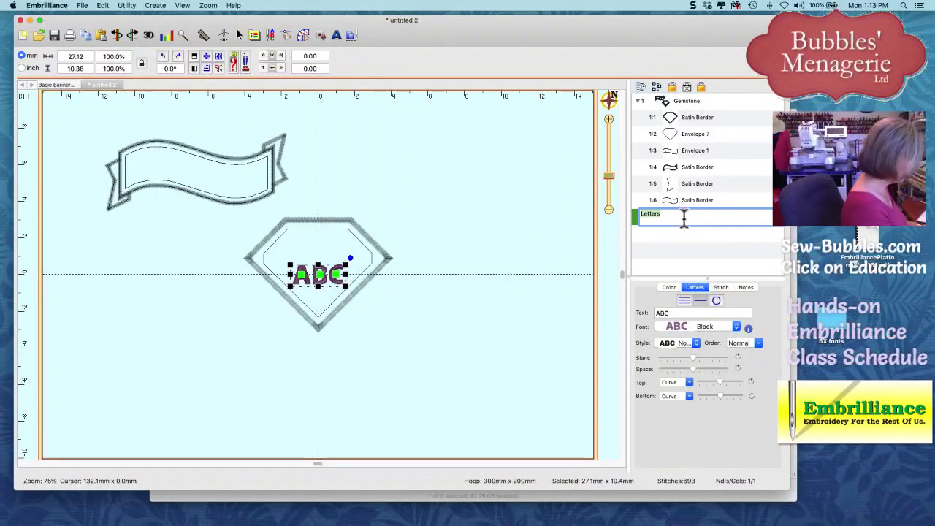
pyautogui.write('LISA')
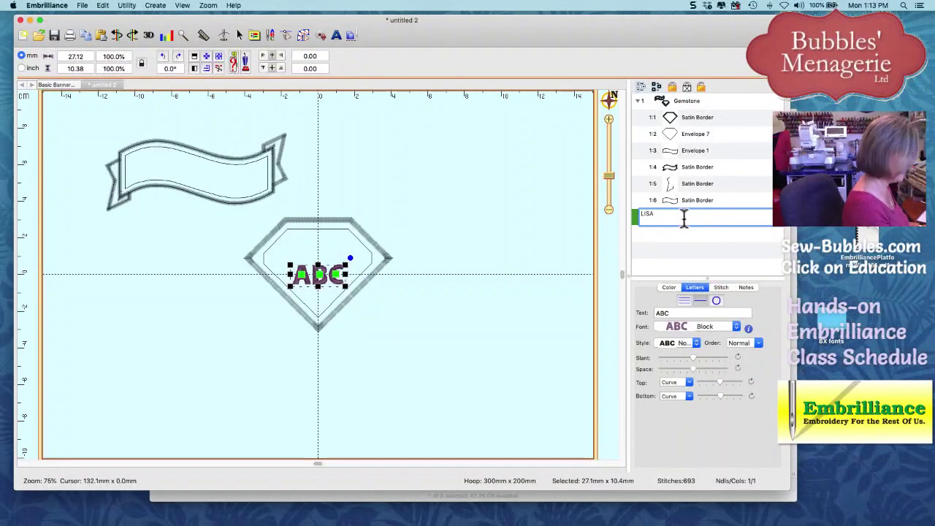
pyautogui.press('Return')
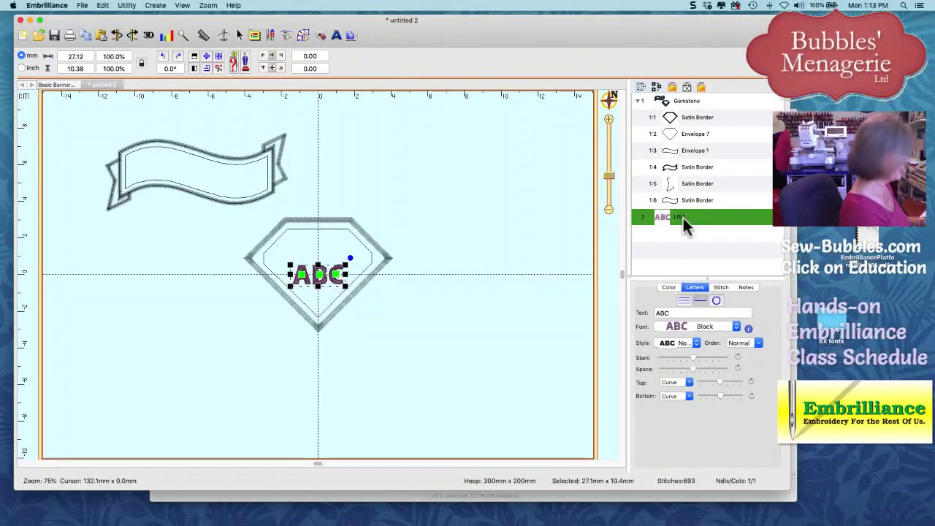
# Rename the lettering layer to 'Letters 7', correcting a mistyped entry
pyautogui.doubleClick(685, 216)
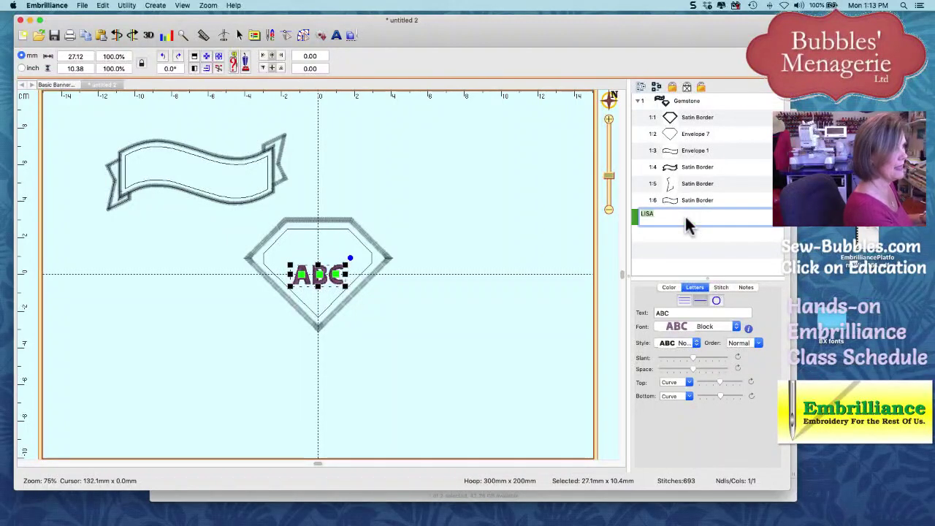
pyautogui.write('Fnvelop')
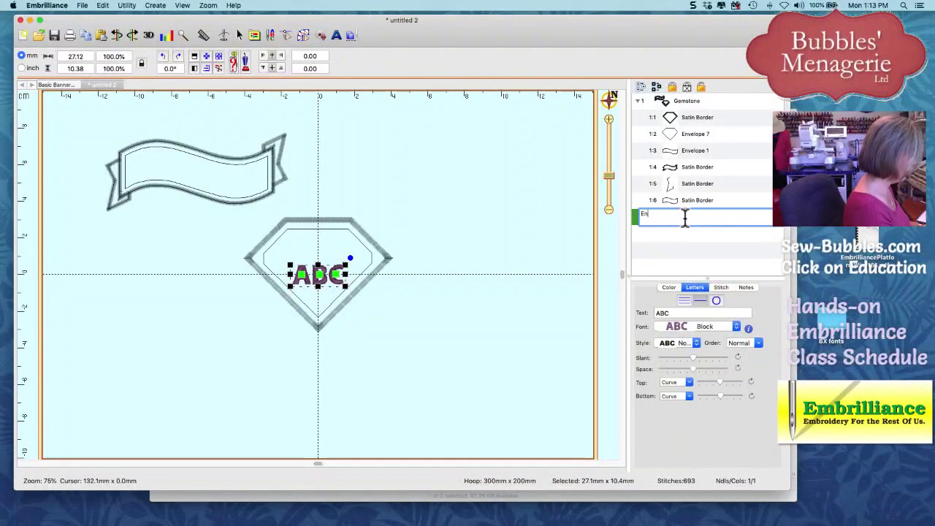
pyautogui.press('BackSpace')
pyautogui.press('BackSpace')
pyautogui.press('BackSpace')
pyautogui.press('BackSpace')
pyautogui.press('BackSpace')
pyautogui.press('BackSpace')
pyautogui.press('BackSpace')
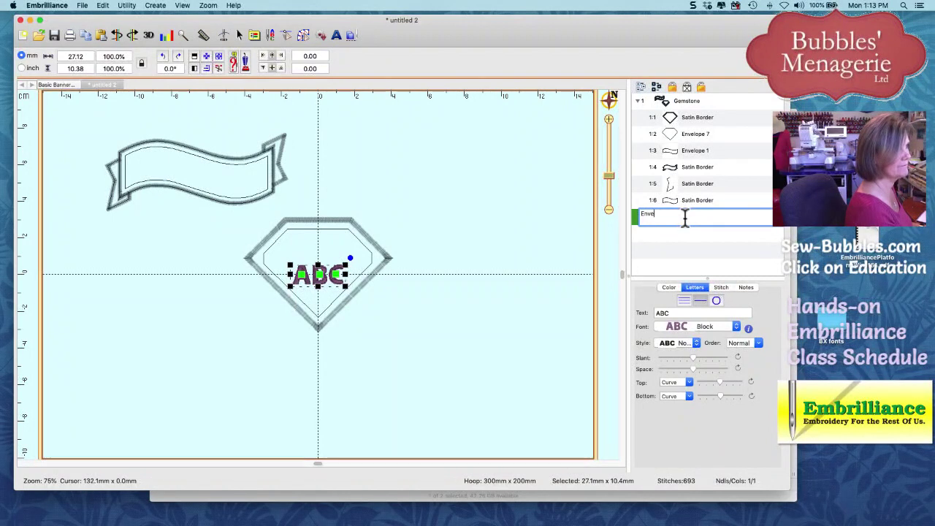
pyautogui.write('Letters')
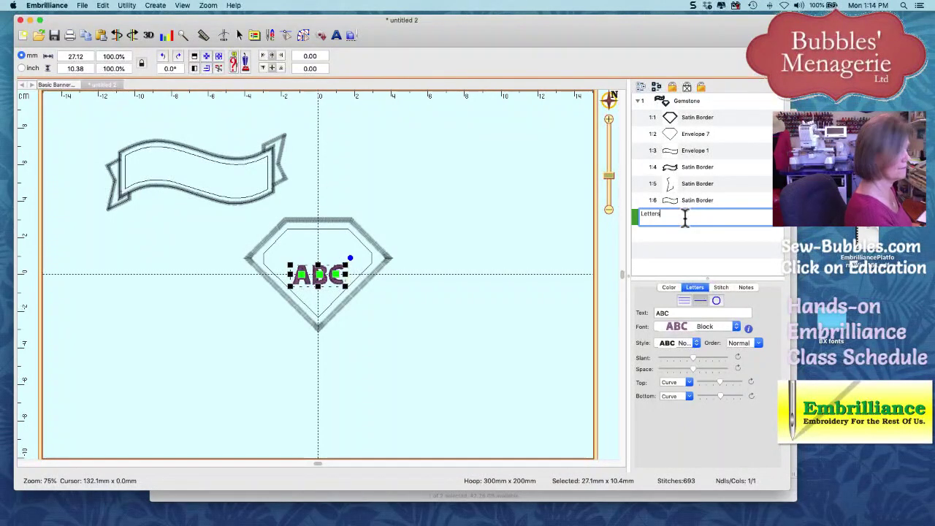
pyautogui.write(' 7')
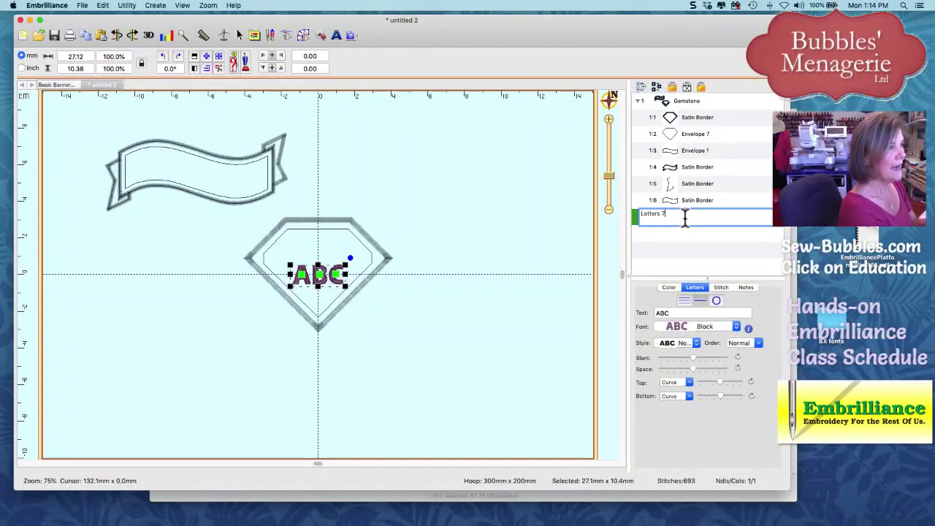
pyautogui.scroll(-1, 693, 205)
pyautogui.scroll(1, 704, 193)
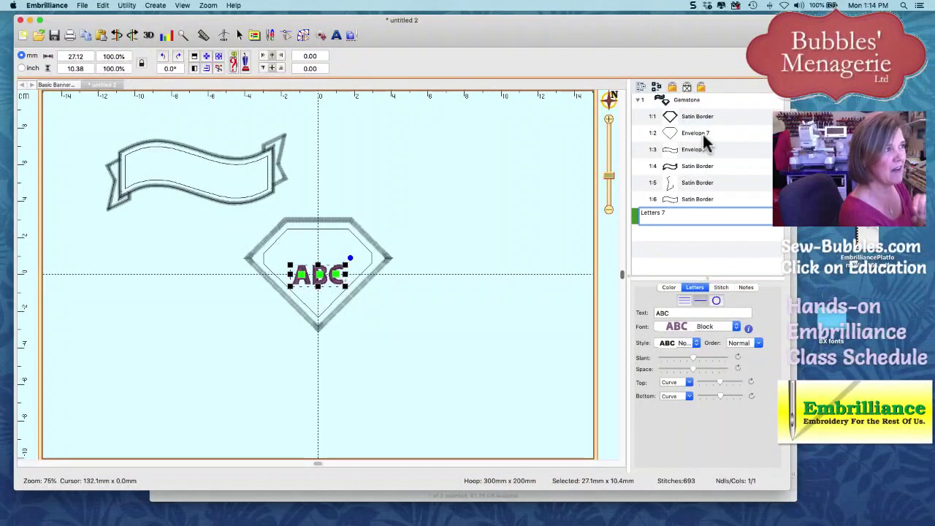
# Change the gemstone lettering's text from ABC to LISA
pyautogui.click(662, 311)
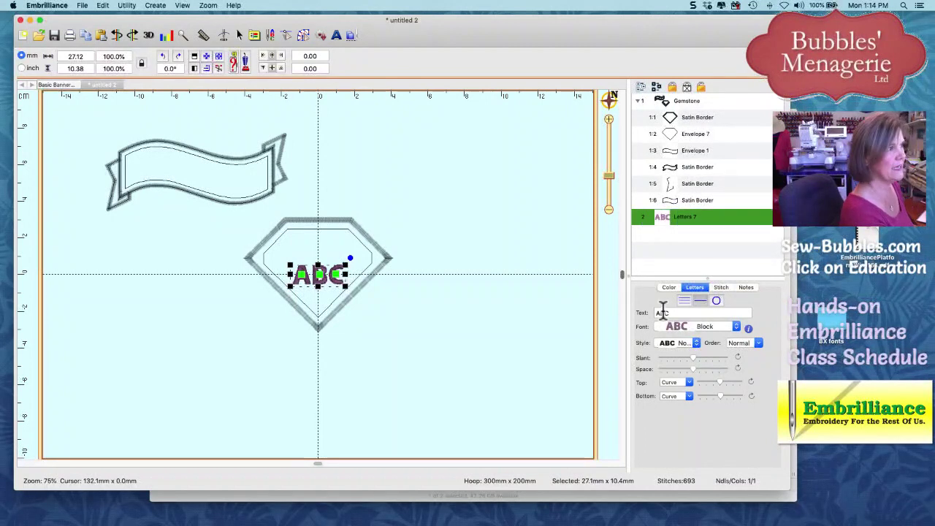
pyautogui.click(679, 313)
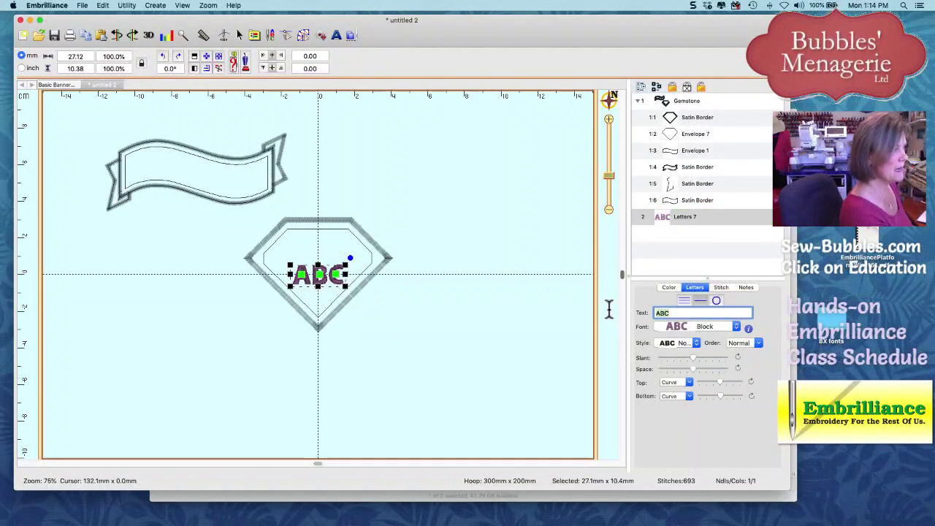
pyautogui.write('LISA')
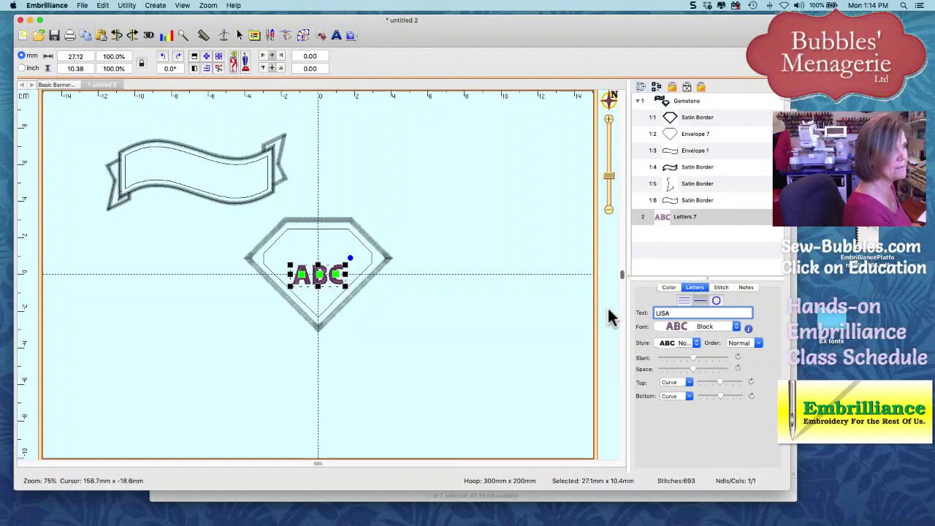
pyautogui.press('Return')
pyautogui.scroll(-5, 545, 311)
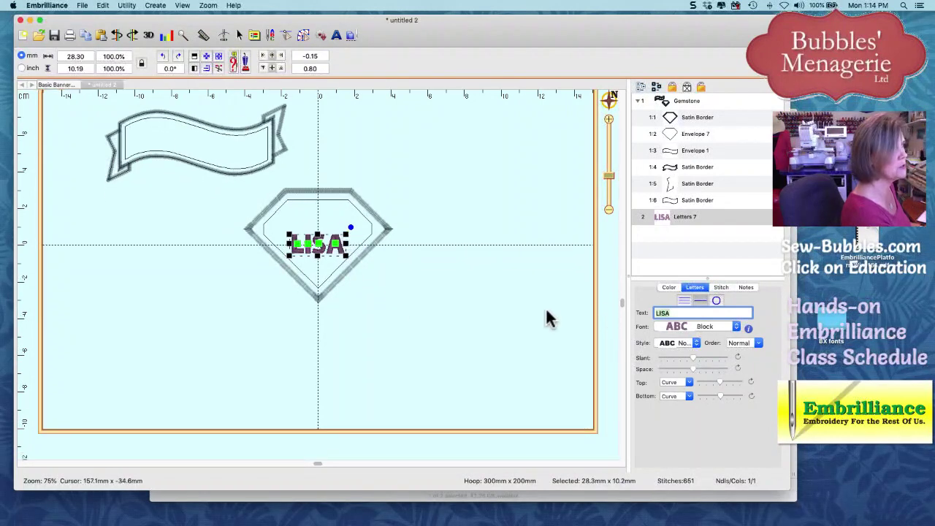
pyautogui.click(388, 294)
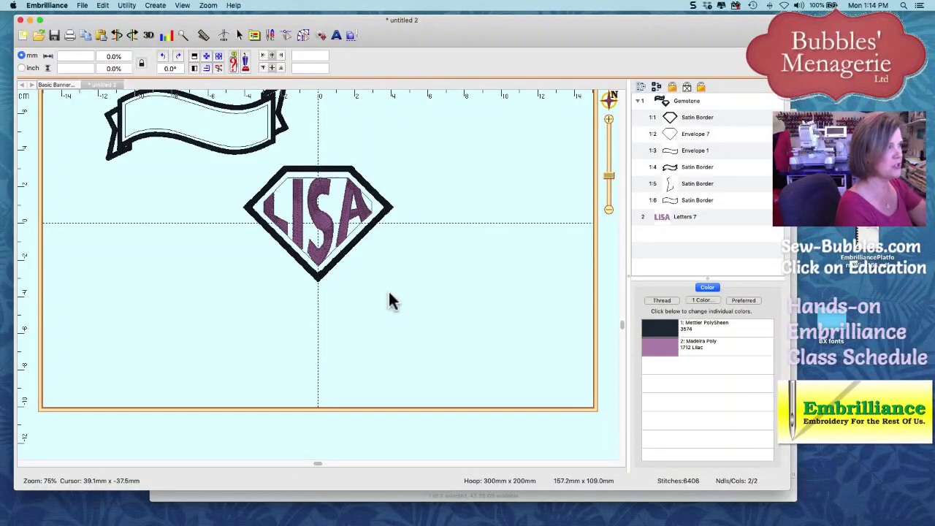
# Switch the Letters 7 lettering font to CA PenguinAttack 1.0in
pyautogui.click(660, 216)
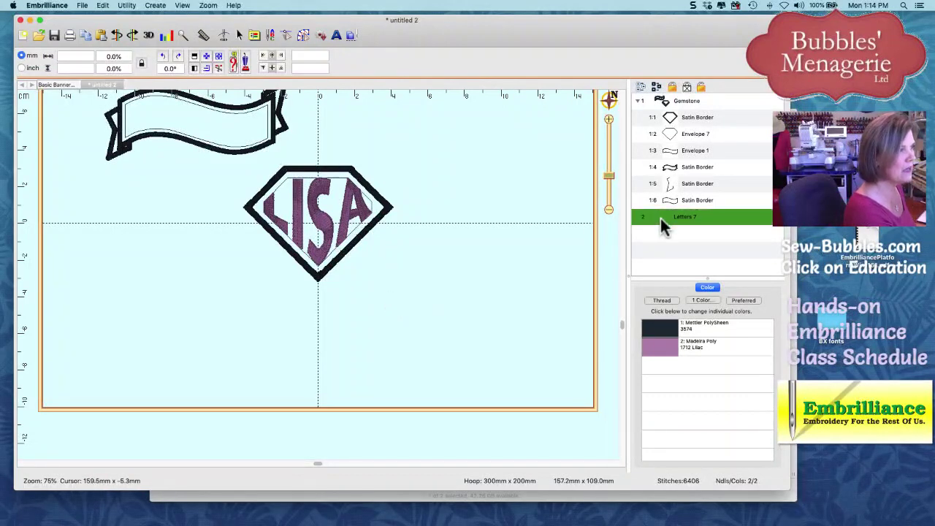
pyautogui.click(682, 326)
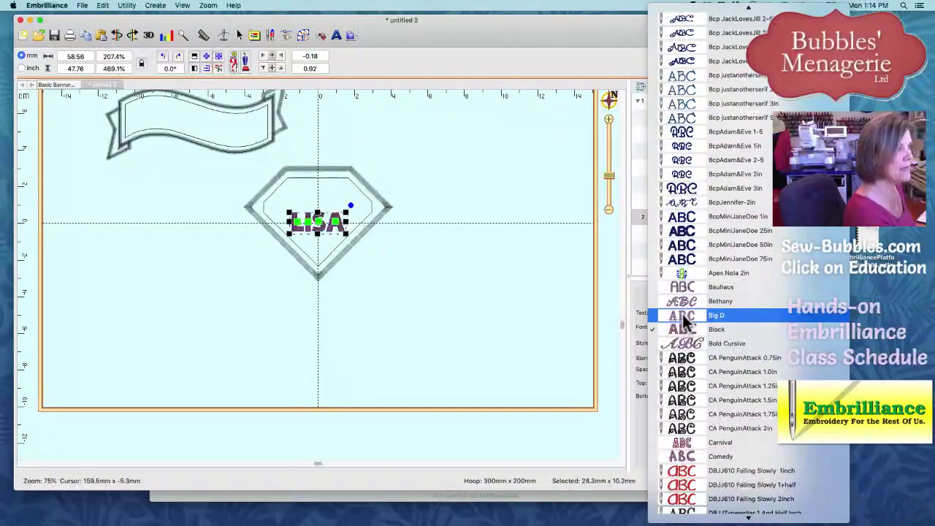
pyautogui.click(695, 371)
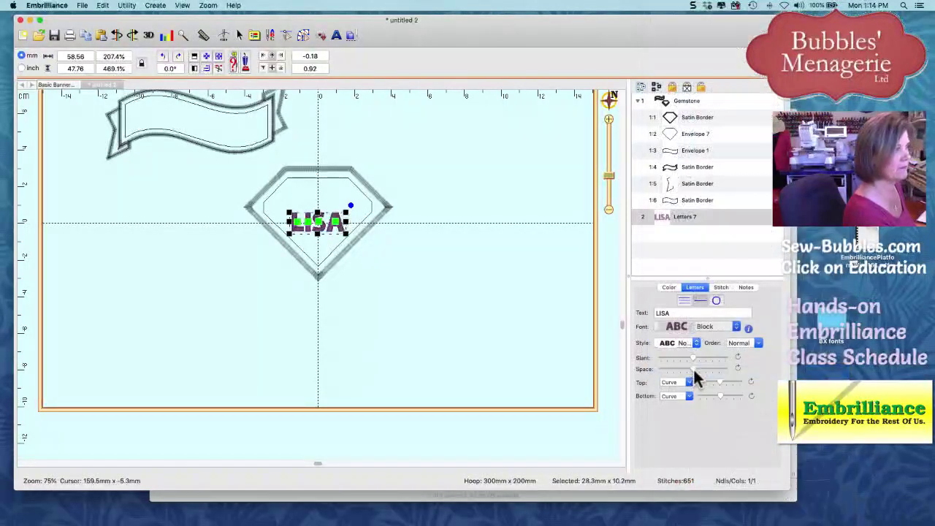
pyautogui.click(479, 303)
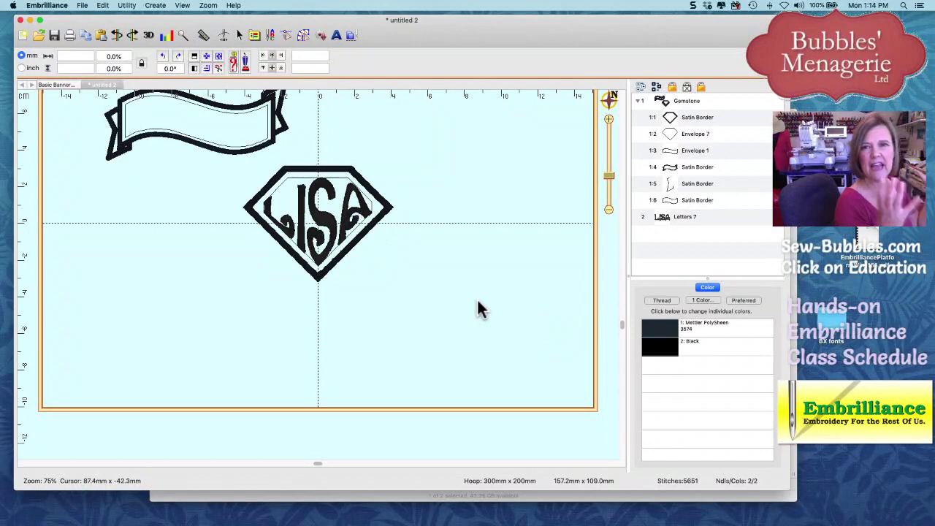
# Add a new ABC lettering below the gemstone and name its layer Letters 1
pyautogui.click(336, 35)
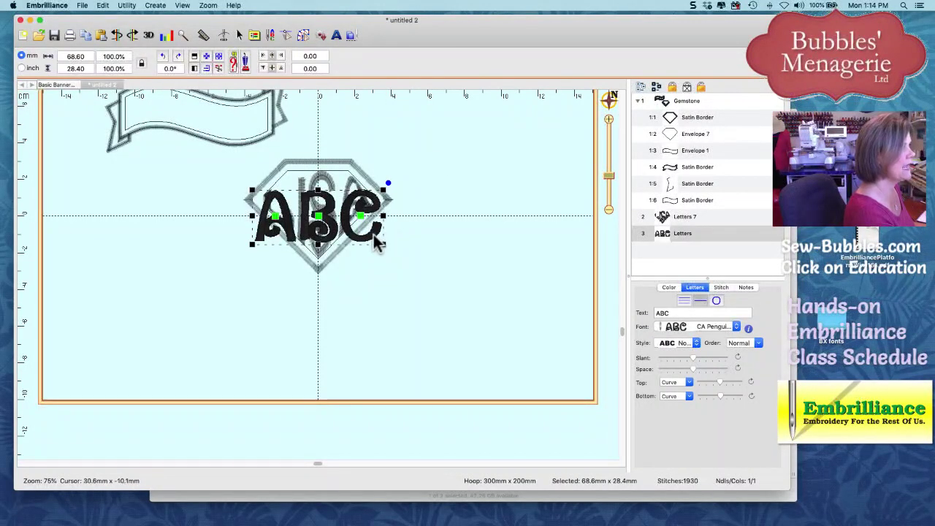
pyautogui.moveTo(376, 243); pyautogui.dragTo(377, 340)
pyautogui.click(475, 336)
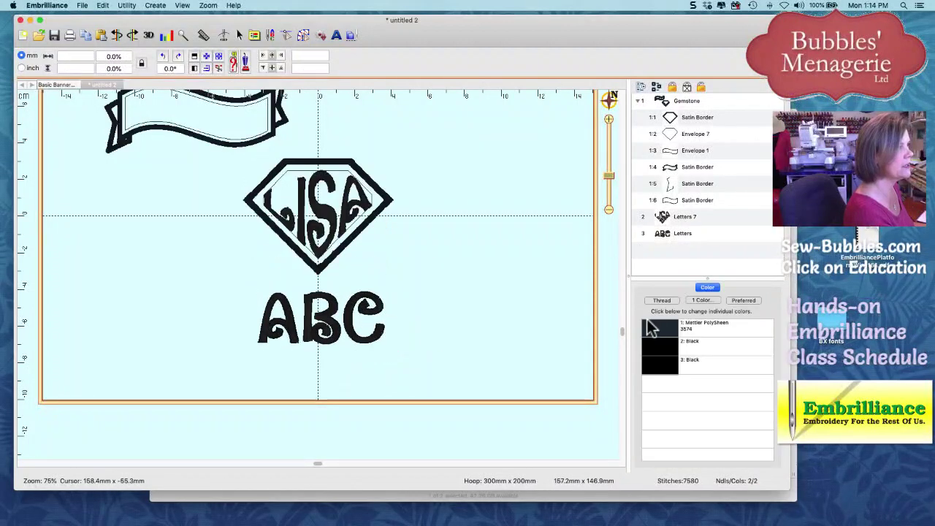
pyautogui.click(664, 233)
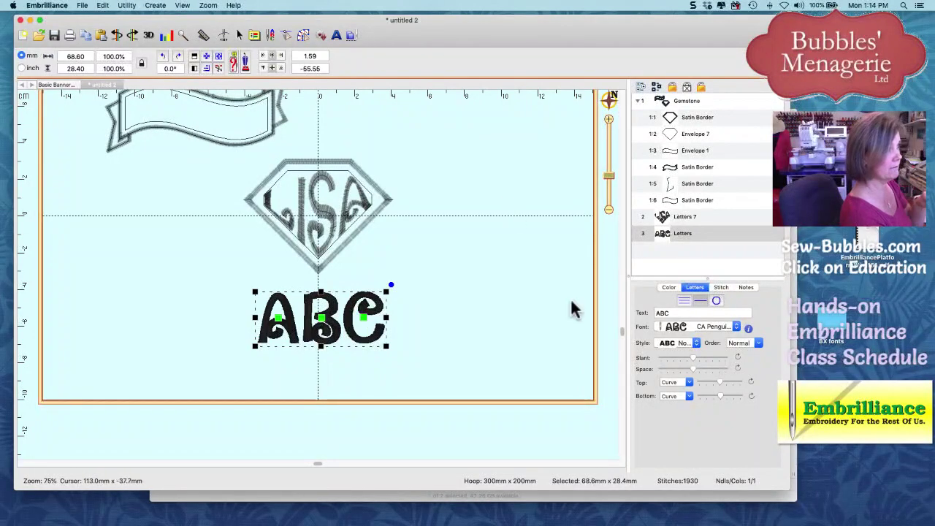
pyautogui.click(685, 233)
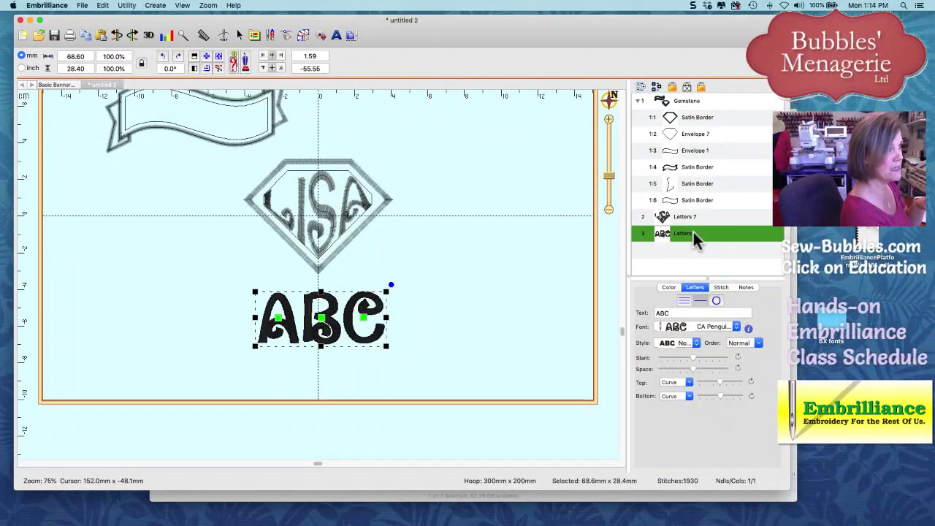
pyautogui.click(693, 233)
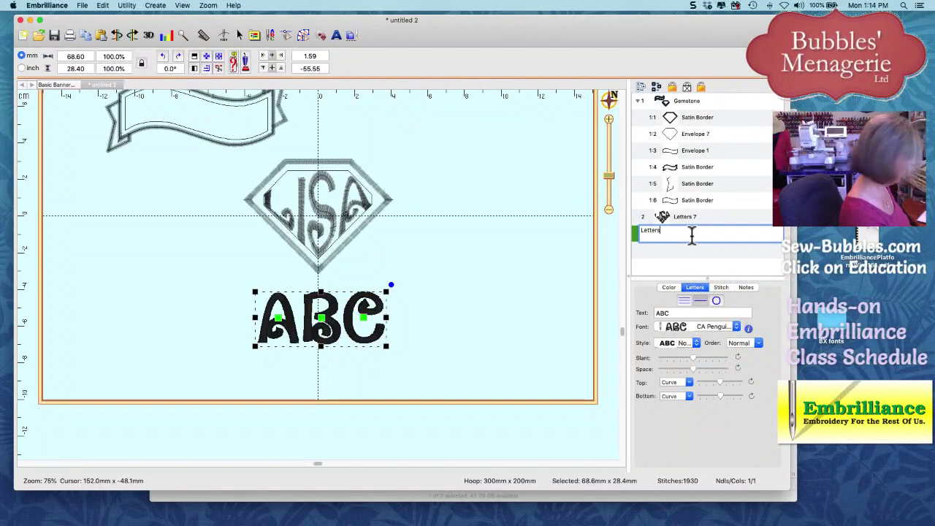
pyautogui.write('1')
pyautogui.press('Return')
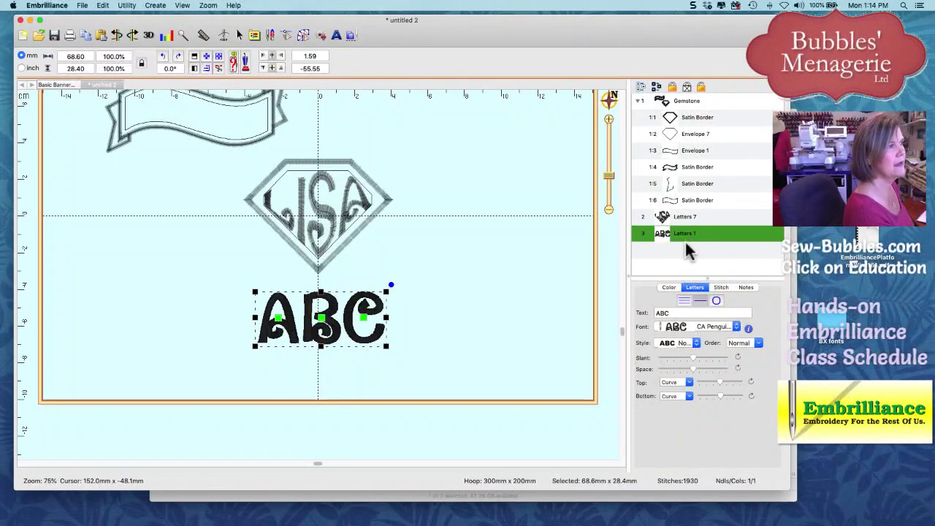
# Change the Letters 1 text to SUPRISE so it fills the wavy banner
pyautogui.click(671, 313)
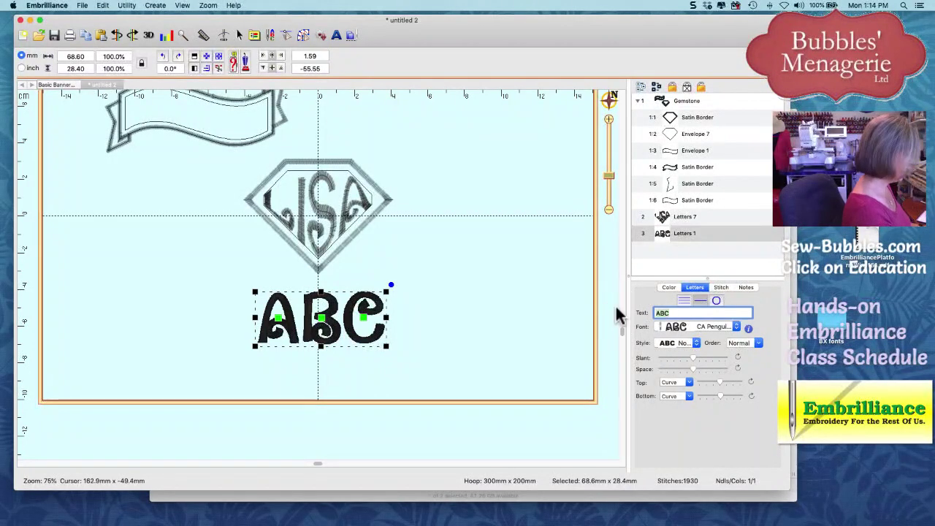
pyautogui.write('SUP')
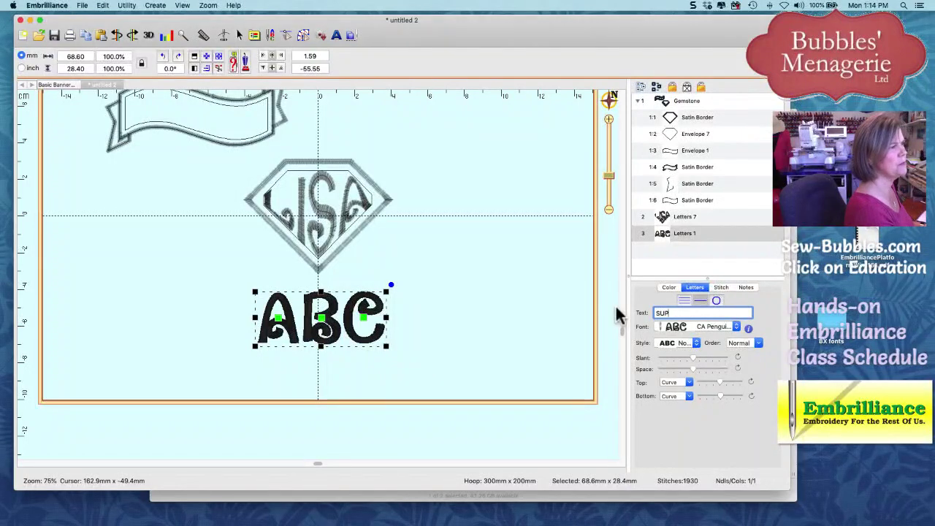
pyautogui.write('RISE')
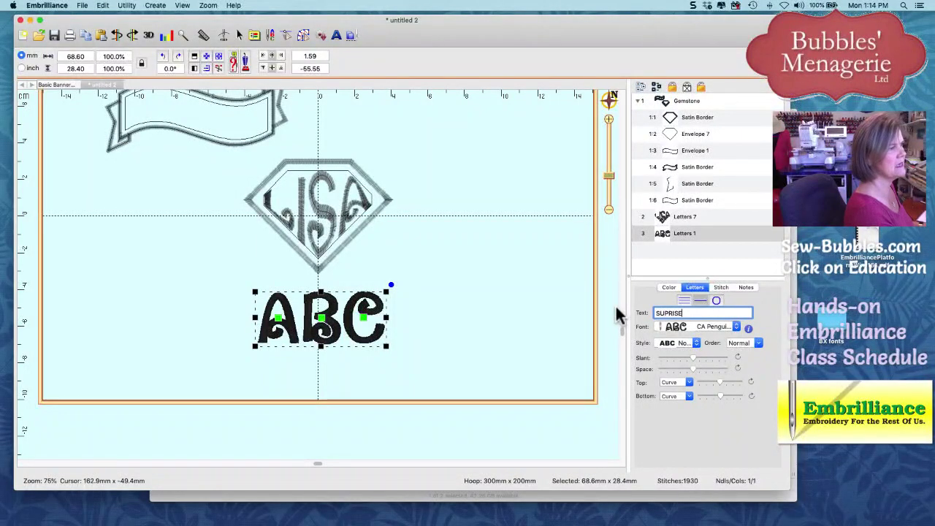
pyautogui.press('Return')
pyautogui.click(487, 266)
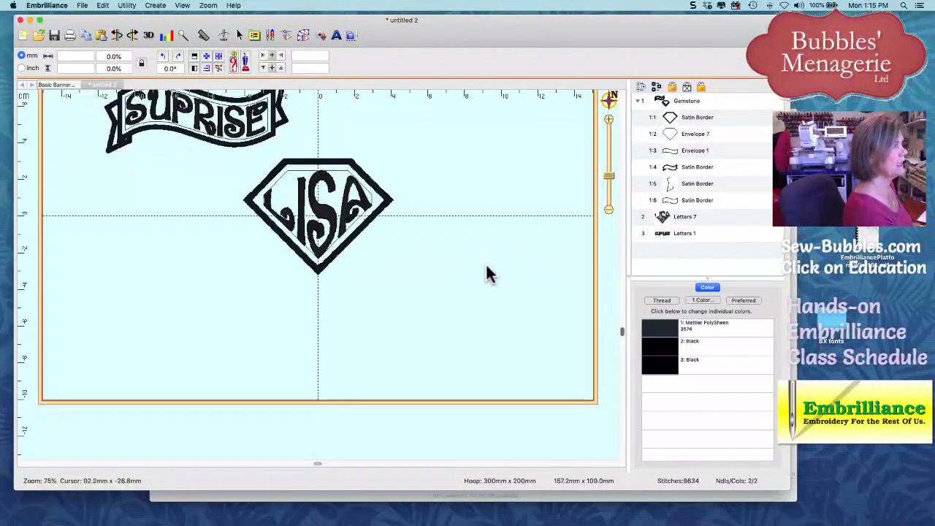
pyautogui.moveTo(620, 330); pyautogui.dragTo(609, 254)
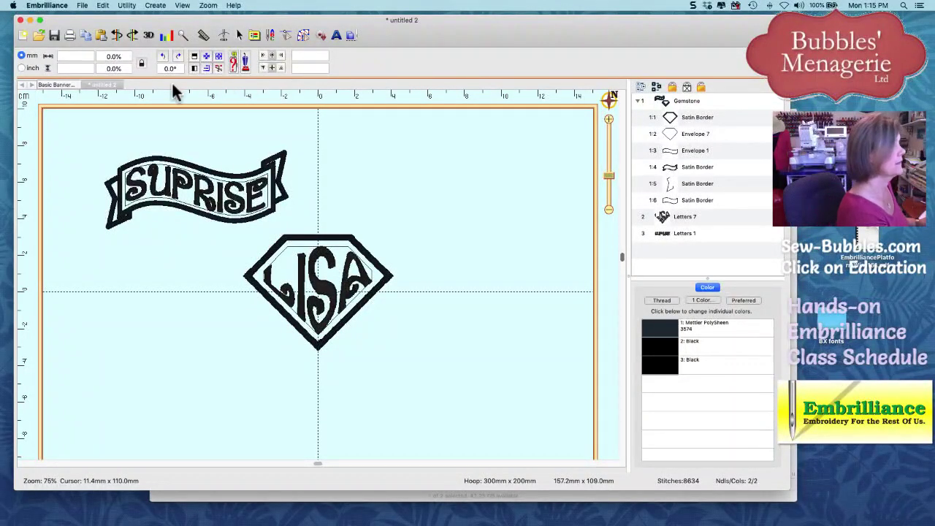
pyautogui.click(47, 84)
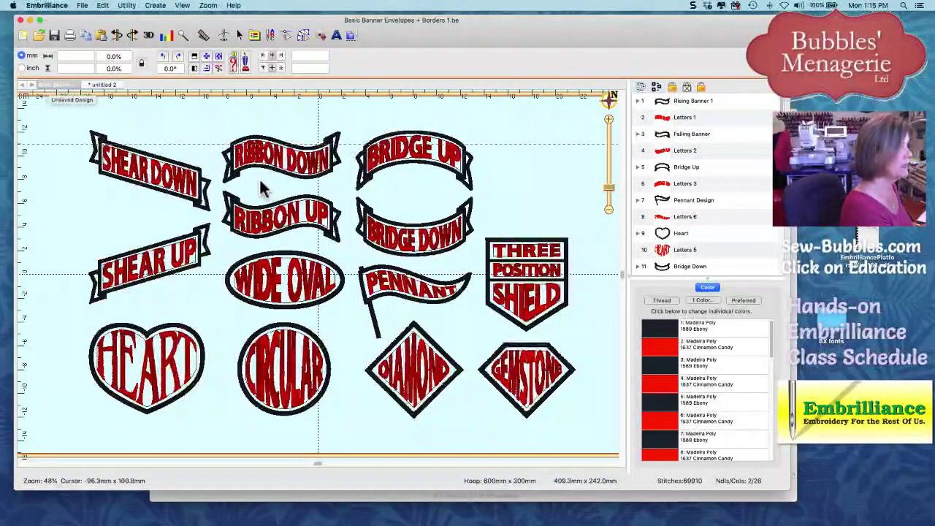
# Select the Pennant Design flag together with its Letters 6 PENNANT lettering
pyautogui.click(392, 299)
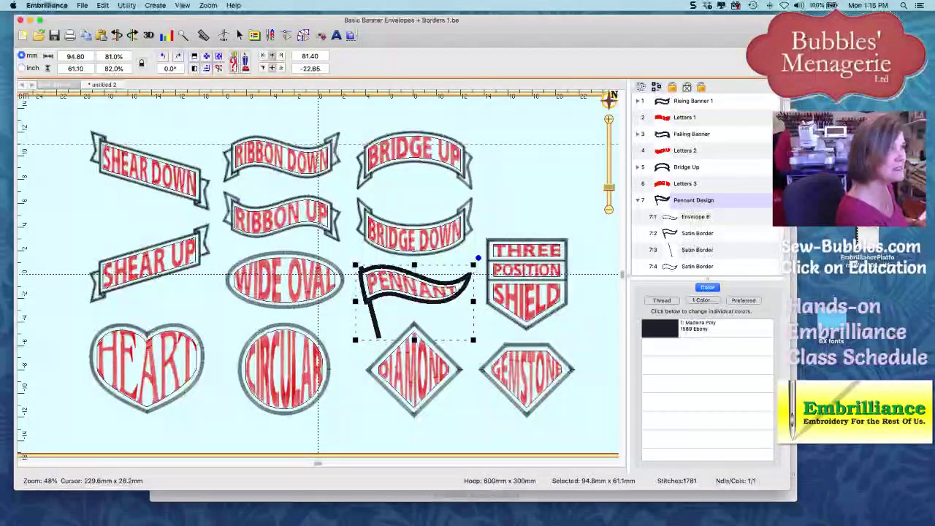
pyautogui.moveTo(735, 34); pyautogui.dragTo(727, 44)
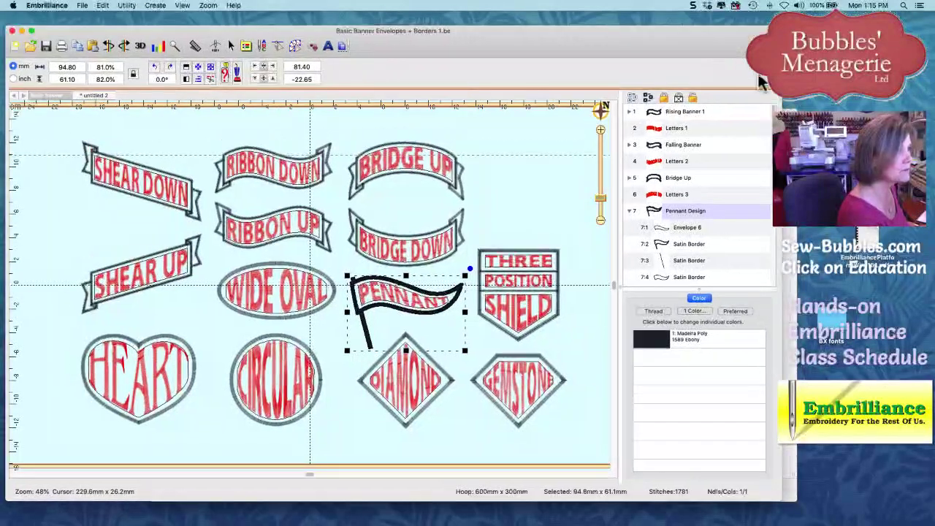
pyautogui.scroll(-3, 686, 219)
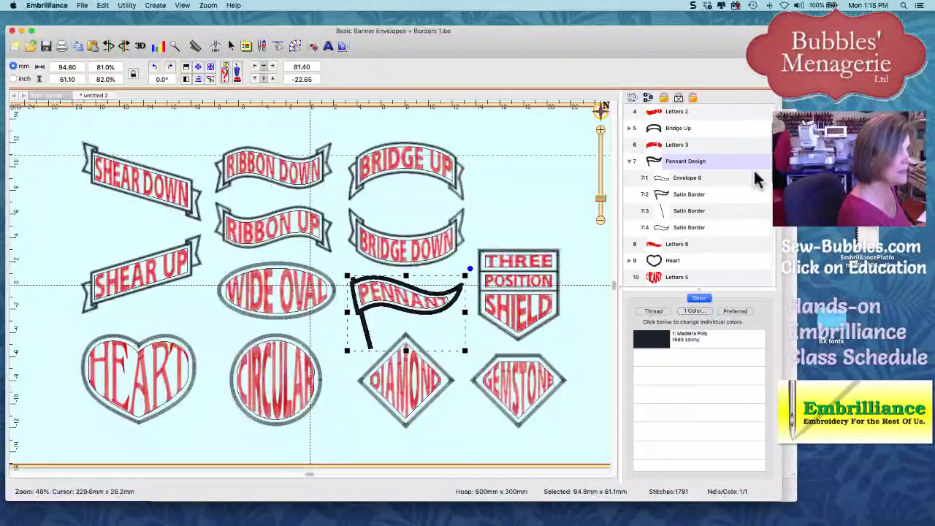
pyautogui.keyDown('shift'); pyautogui.click(676, 246); pyautogui.keyUp('shift')
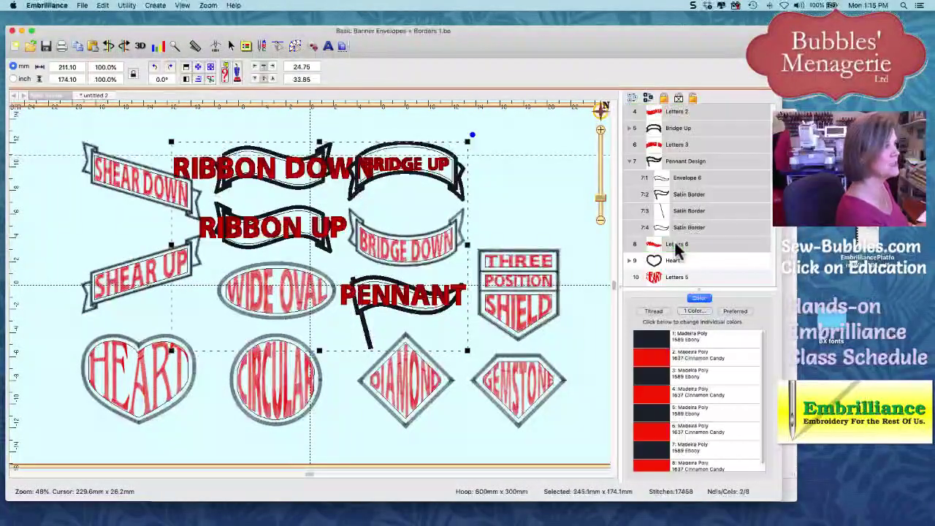
pyautogui.click(668, 164)
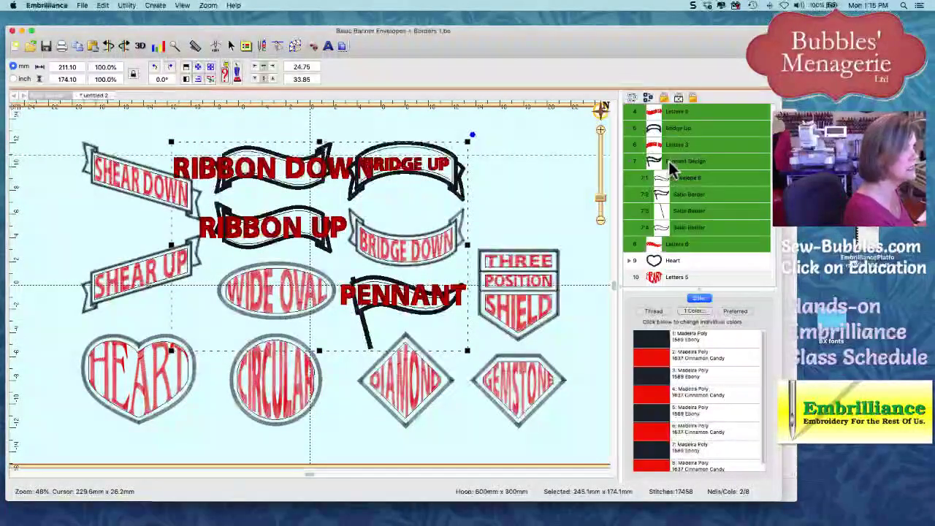
pyautogui.keyDown('shift'); pyautogui.click(667, 243); pyautogui.keyUp('shift')
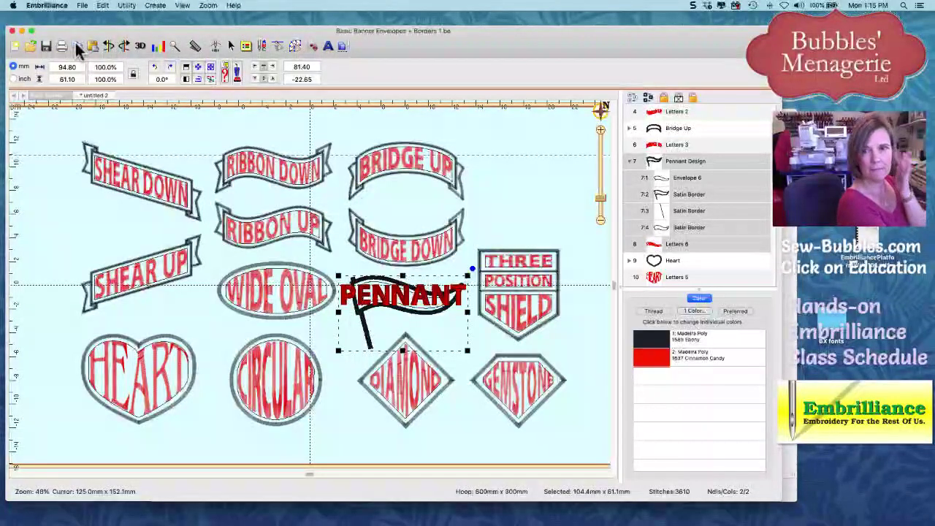
# Paste the copied pennant onto a new blank page
pyautogui.click(15, 47)
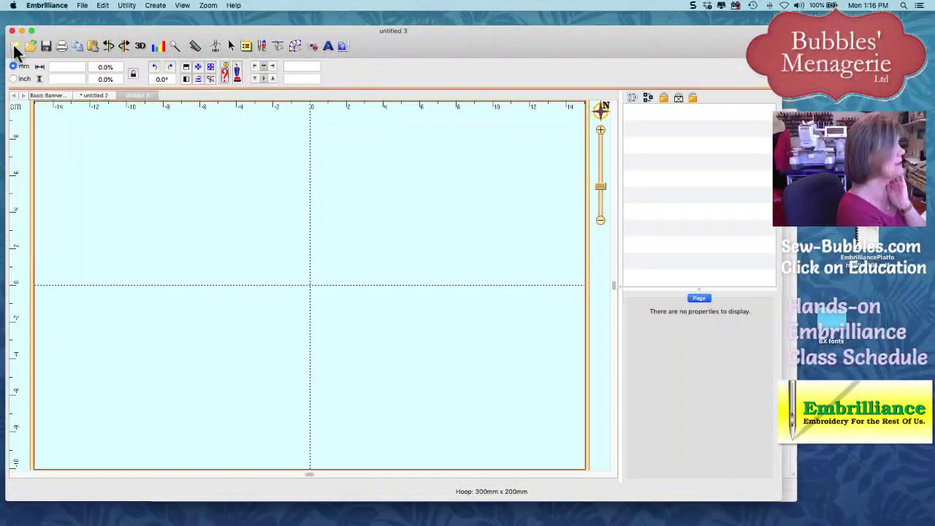
pyautogui.click(93, 46)
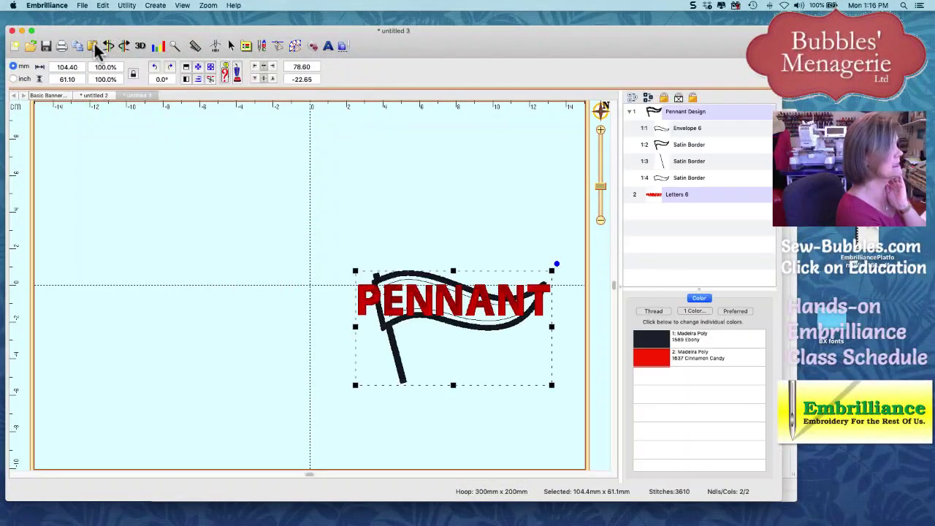
pyautogui.click(661, 195)
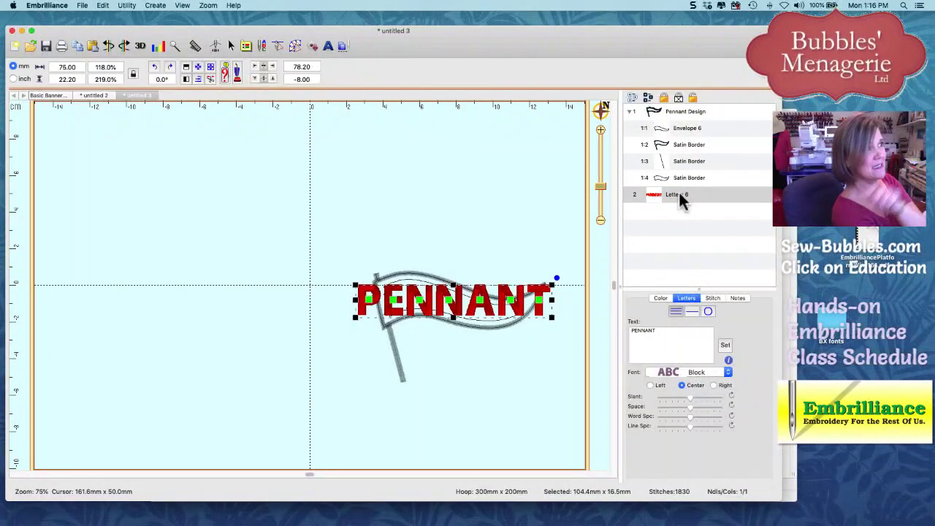
# Replace the pennant's PENNANT text with YIPPEE and refit it inside the flag
pyautogui.moveTo(670, 332); pyautogui.dragTo(616, 326)
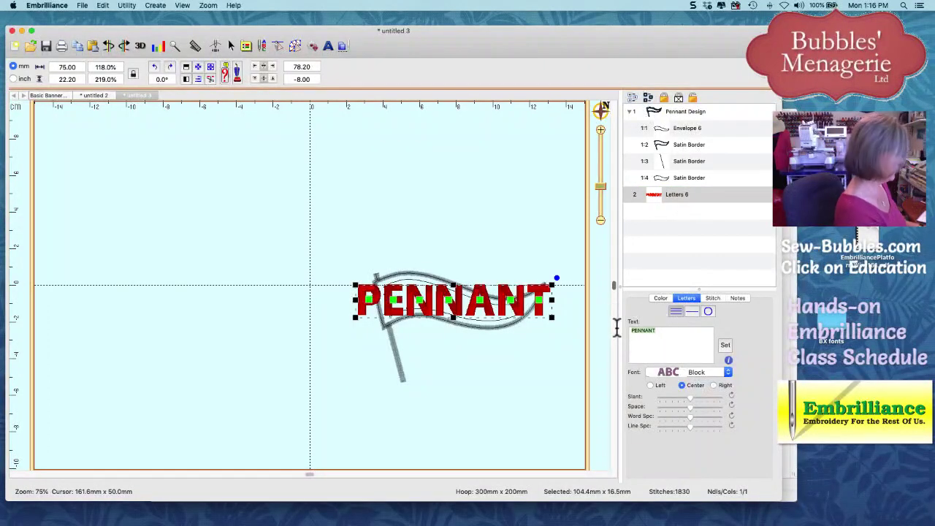
pyautogui.write('YIPPEE')
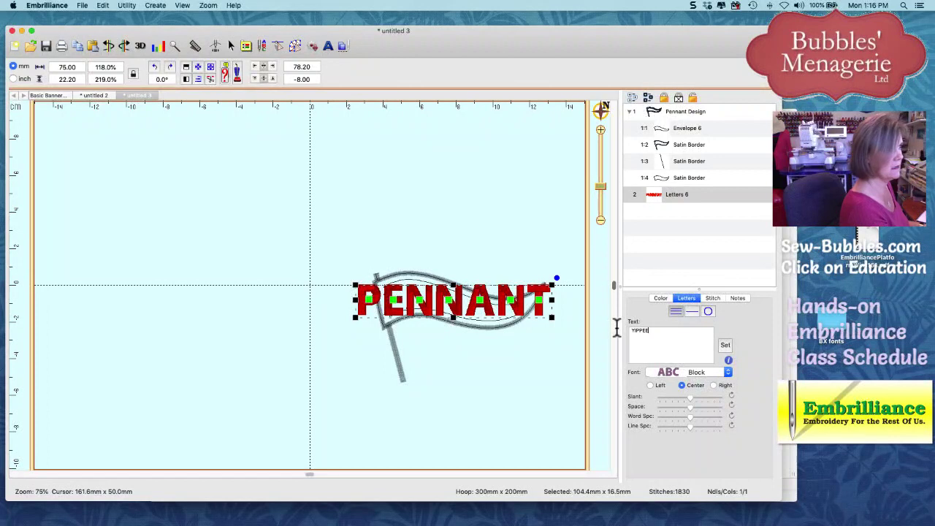
pyautogui.scroll(5, 617, 336)
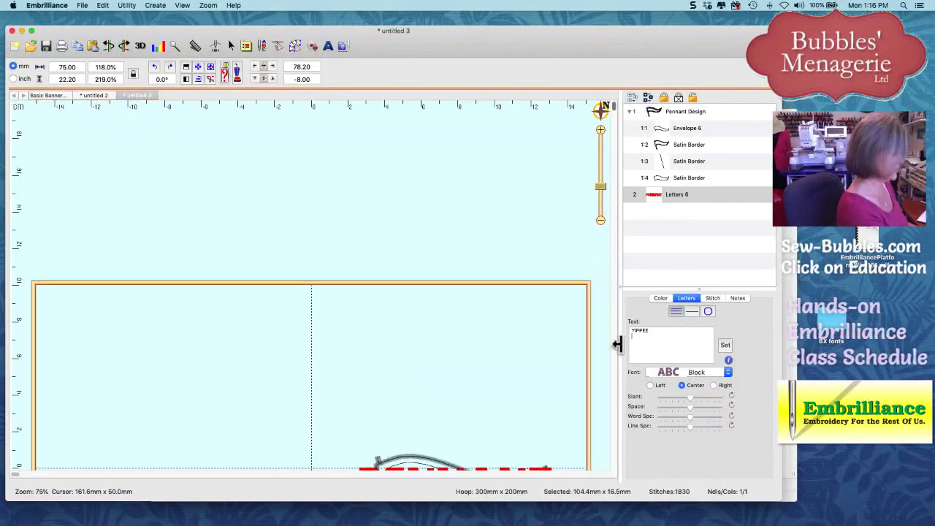
pyautogui.click(724, 344)
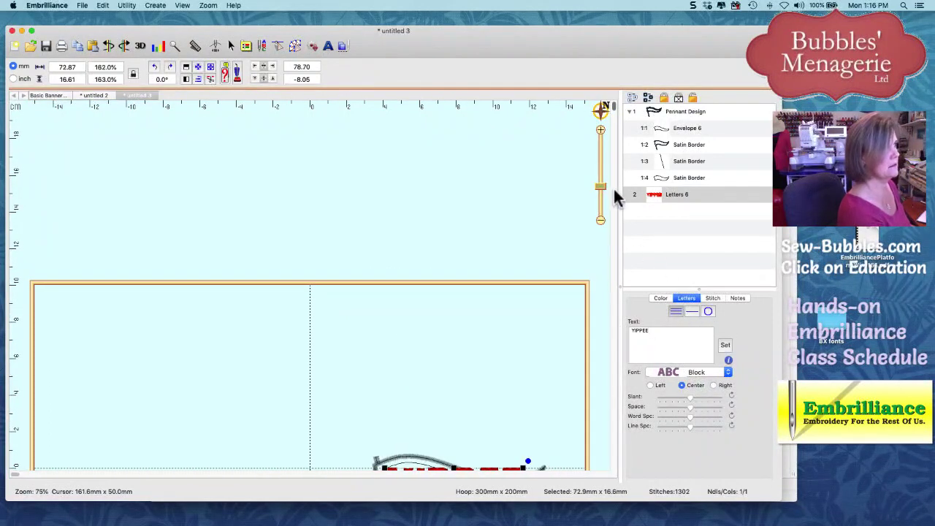
pyautogui.moveTo(610, 108); pyautogui.dragTo(613, 276)
pyautogui.click(499, 281)
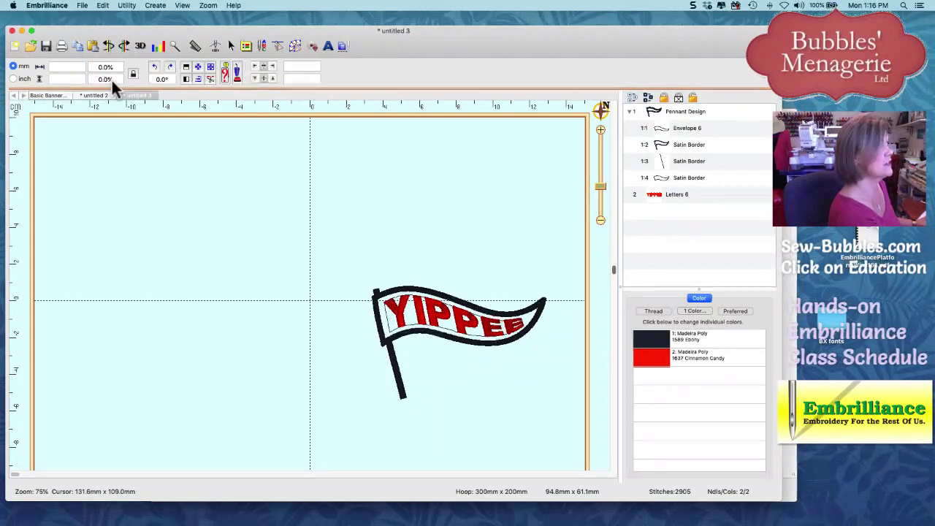
pyautogui.click(63, 95)
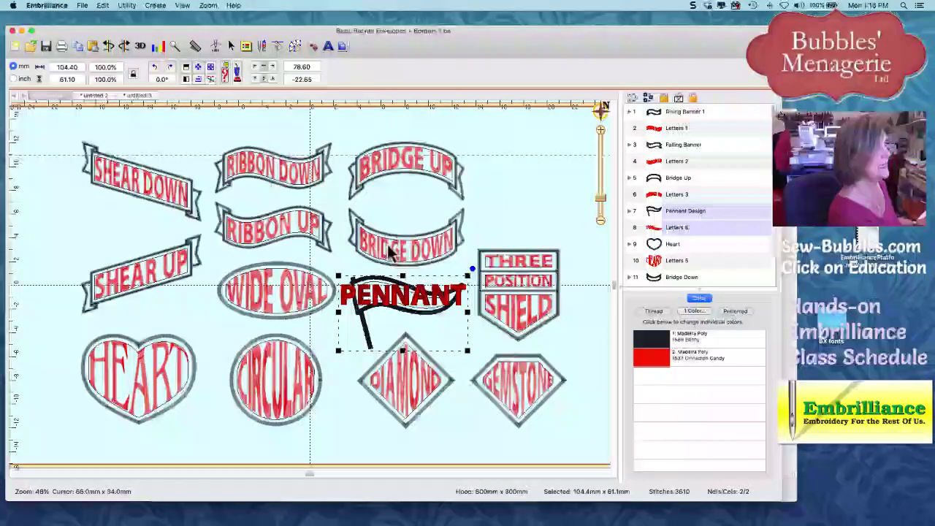
# Copy the Bridge Down banner group from Basic Banner and paste it onto untitled 3
pyautogui.click(391, 250)
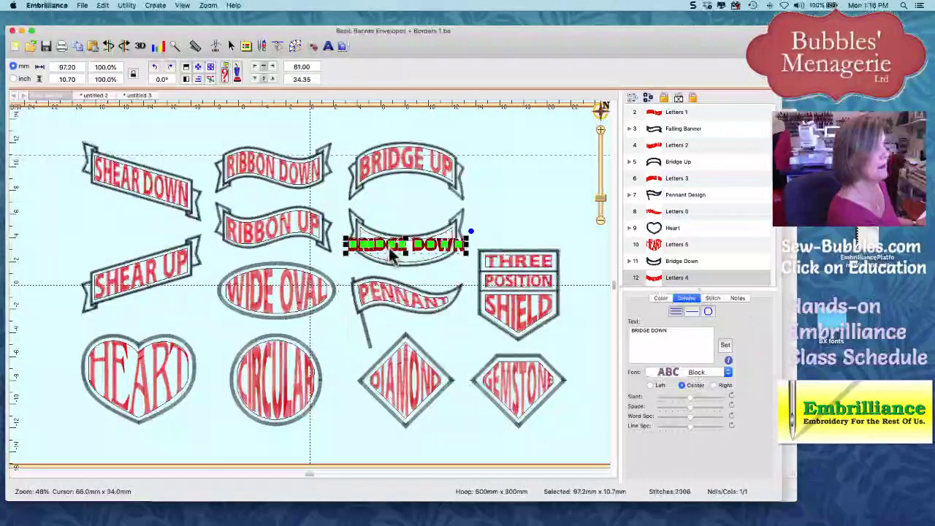
pyautogui.click(675, 261)
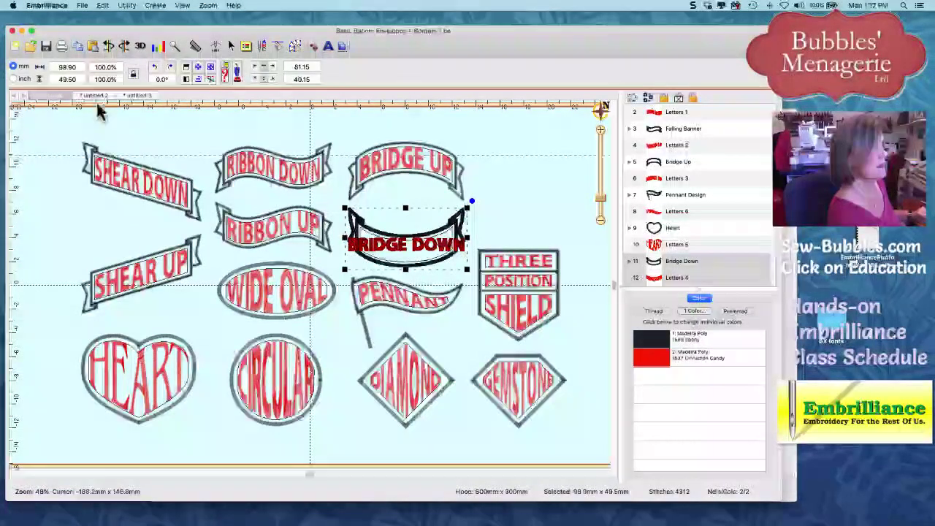
pyautogui.click(132, 96)
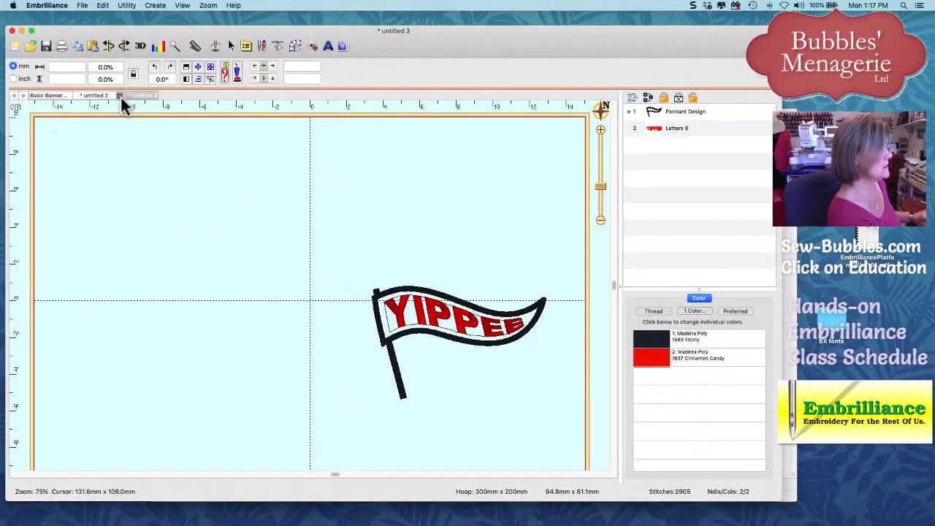
pyautogui.click(58, 95)
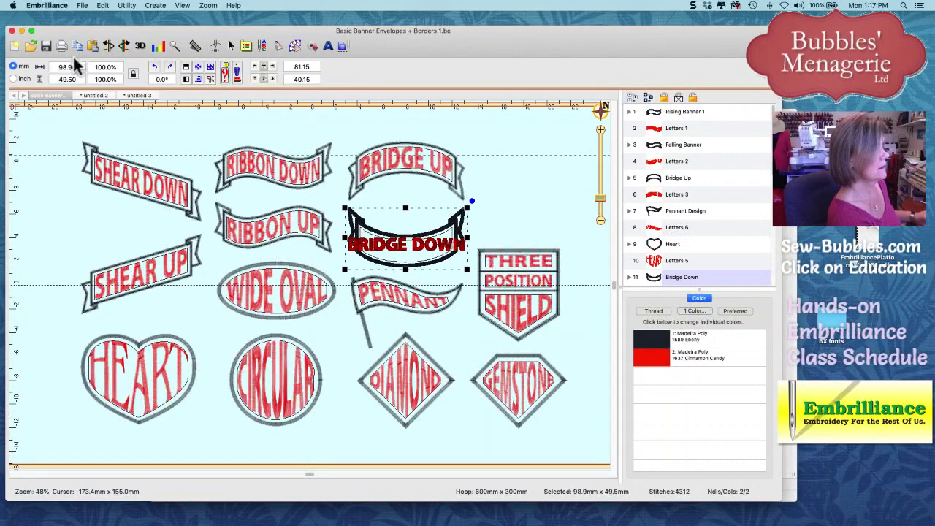
pyautogui.click(130, 95)
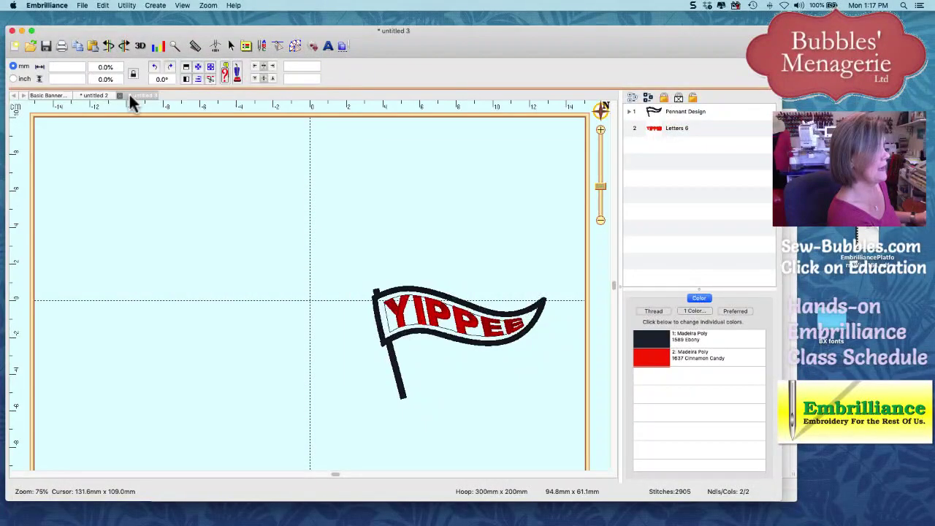
pyautogui.click(94, 46)
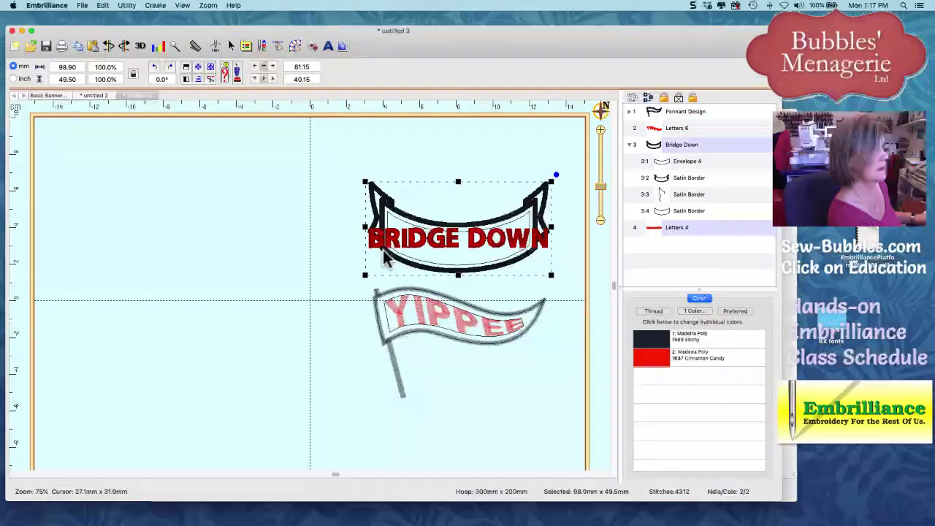
pyautogui.click(513, 175)
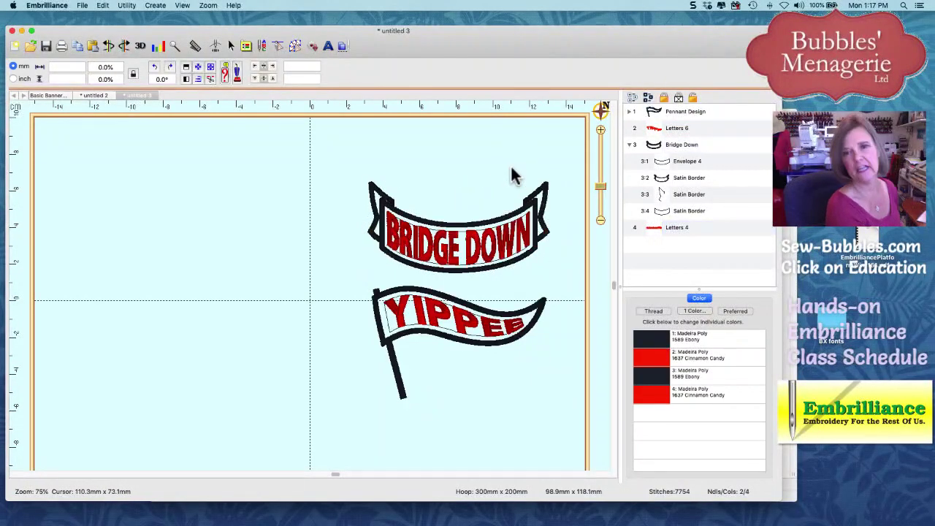